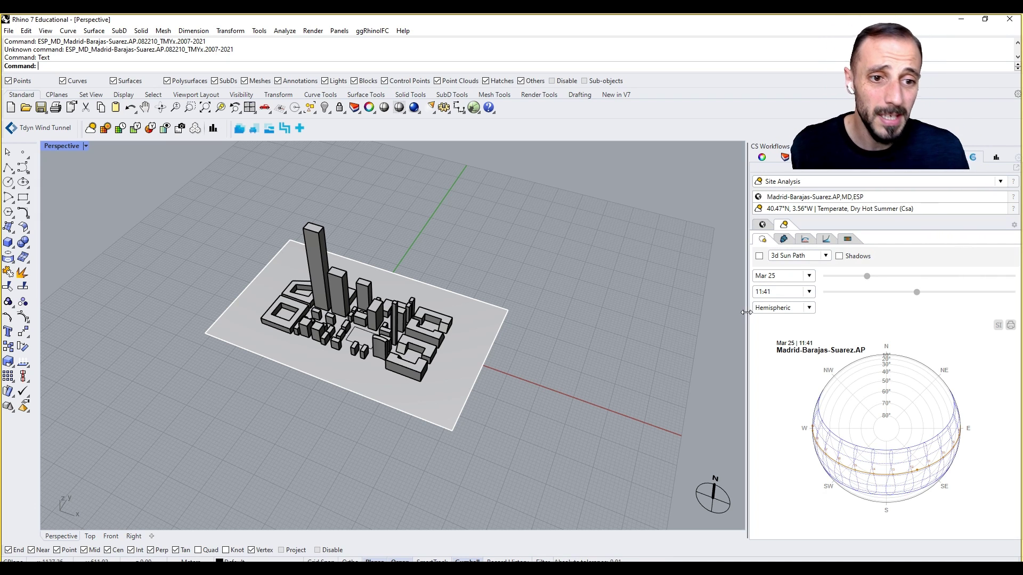
Widen the ClimateStudio panel so every Site Analysis chart tab shows beside the Madrid model
{"action": "right_click_drag", "start_coordinate": [637, 275], "coordinate": [651, 278], "text": "shift"}
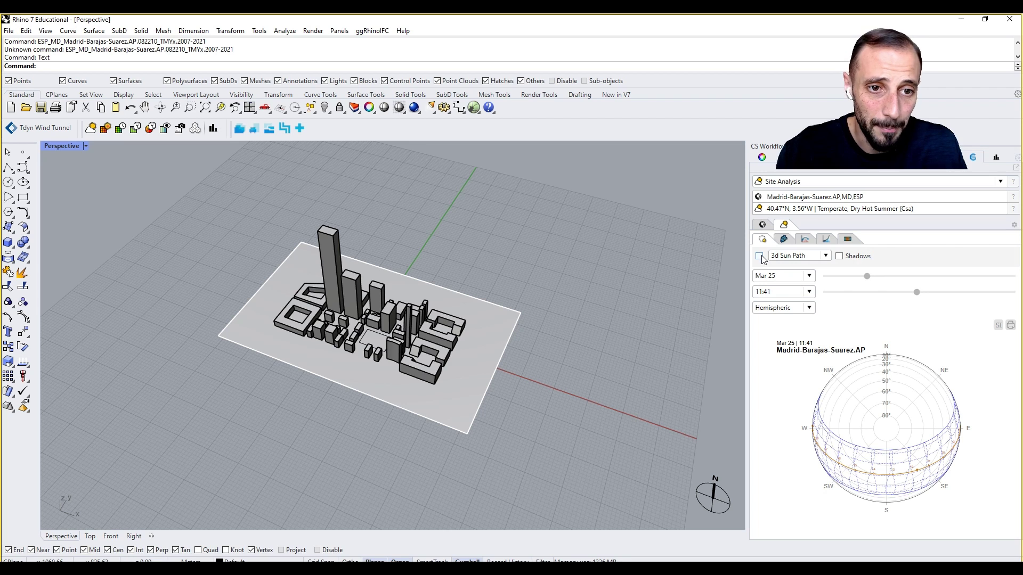
{"action": "right_click_drag", "start_coordinate": [553, 269], "coordinate": [572, 333]}
{"action": "scroll", "coordinate": [502, 313], "scroll_direction": "down", "scroll_amount": 5}
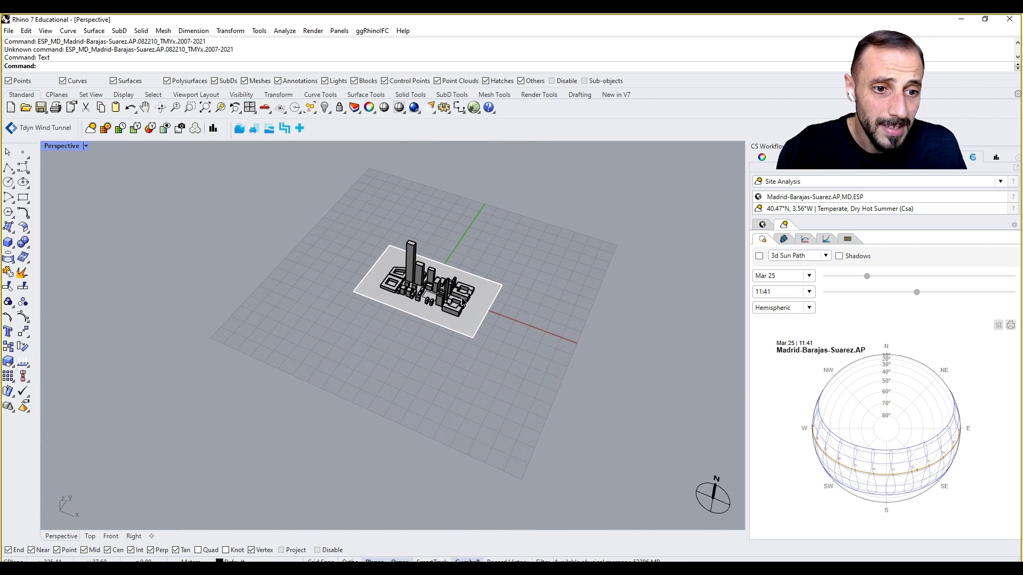
{"action": "scroll", "coordinate": [426, 222], "scroll_direction": "up", "scroll_amount": 4}
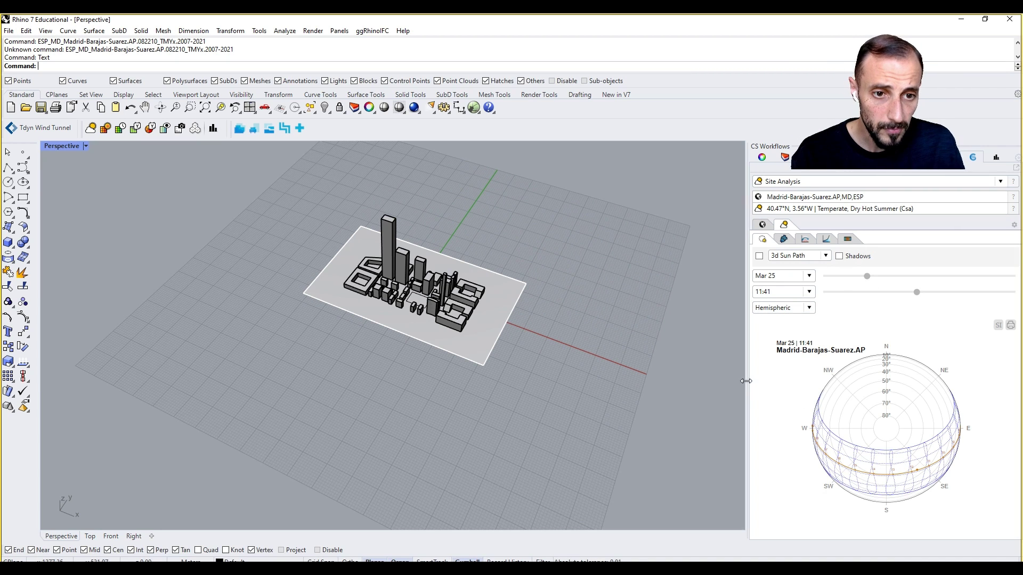
{"action": "left_click_drag", "start_coordinate": [747, 379], "coordinate": [648, 378]}
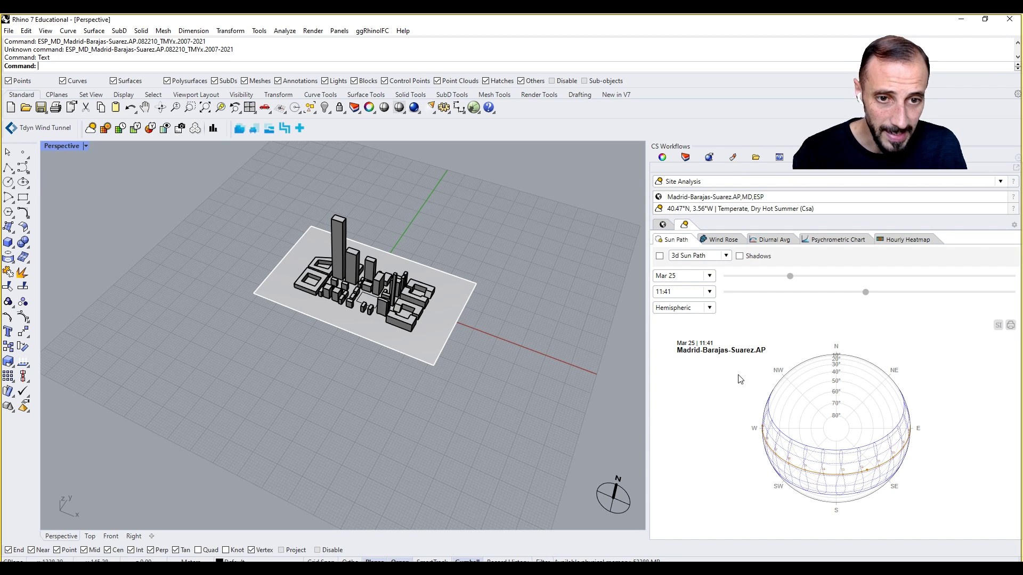
Set the sun path to the Summer Solstice (Jun 21) at noon in Angular projection
{"action": "left_click", "coordinate": [709, 278]}
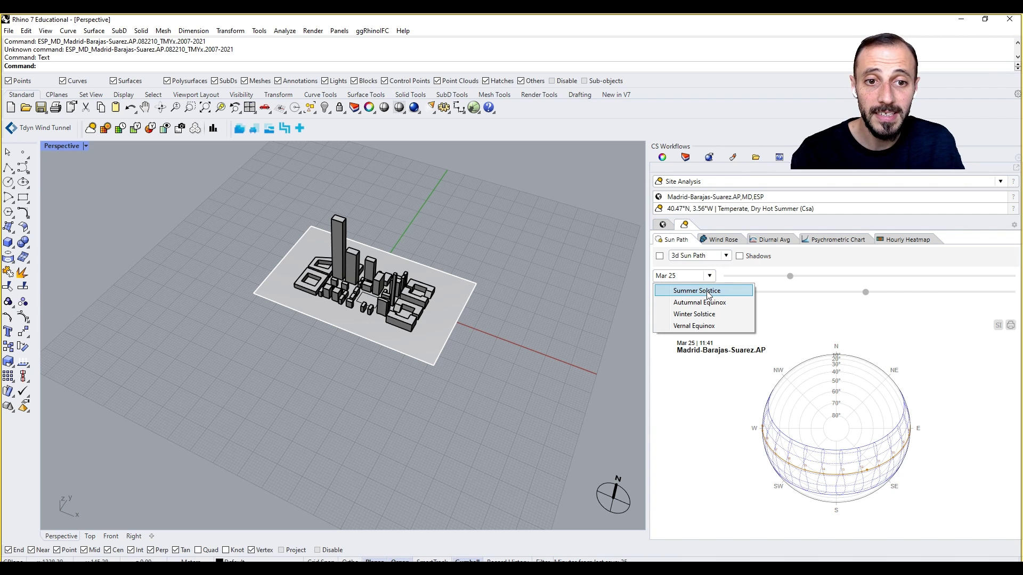
{"action": "left_click", "coordinate": [708, 291]}
{"action": "left_click", "coordinate": [708, 292]}
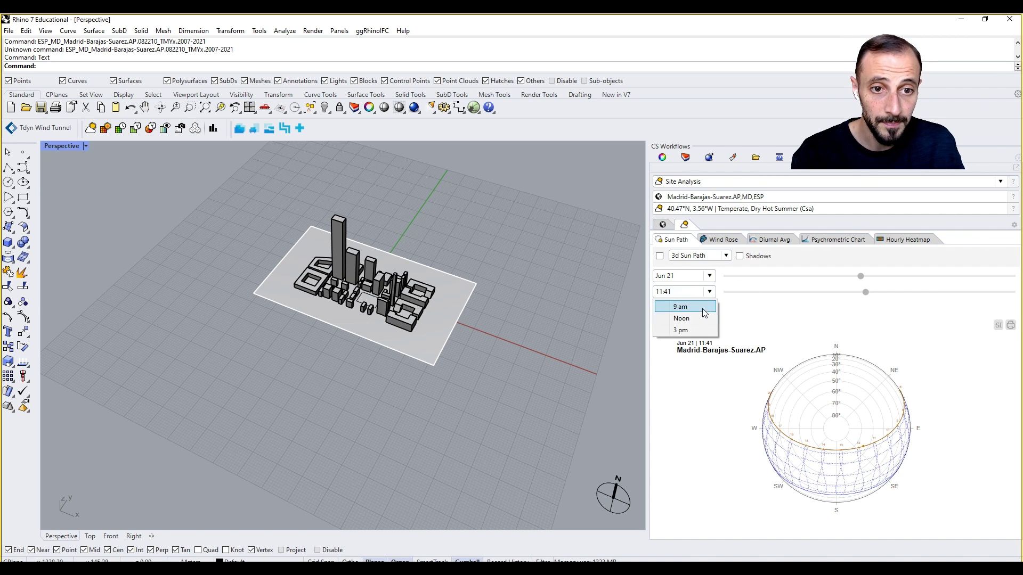
{"action": "left_click", "coordinate": [695, 318]}
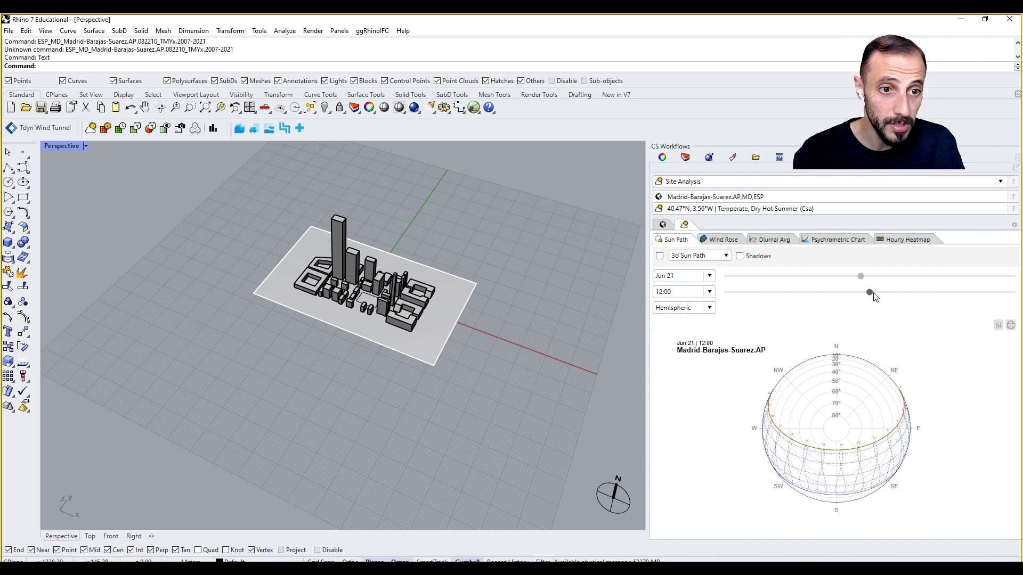
{"action": "left_click_drag", "start_coordinate": [873, 293], "coordinate": [899, 294]}
{"action": "left_click", "coordinate": [710, 308]}
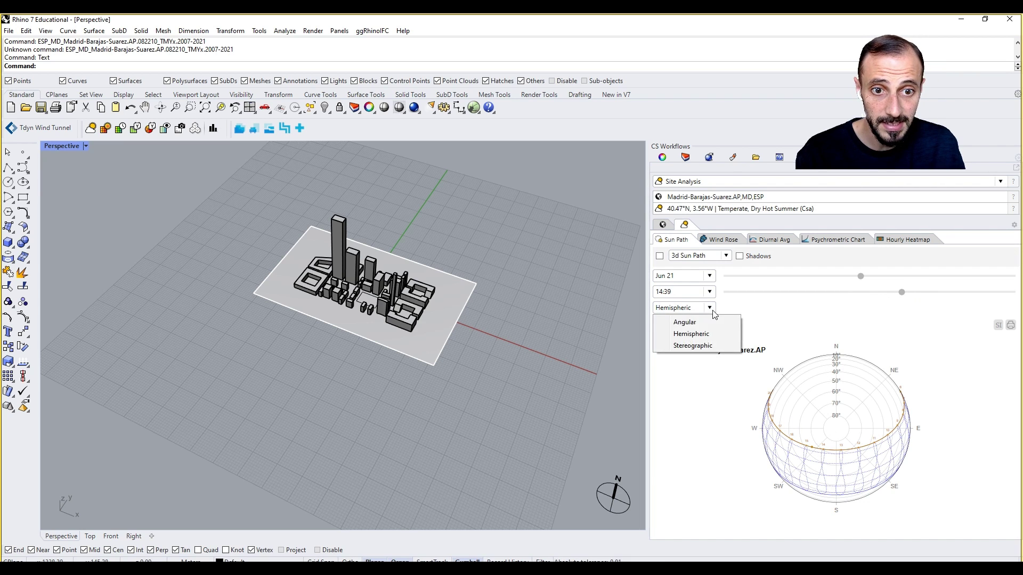
{"action": "left_click", "coordinate": [710, 322]}
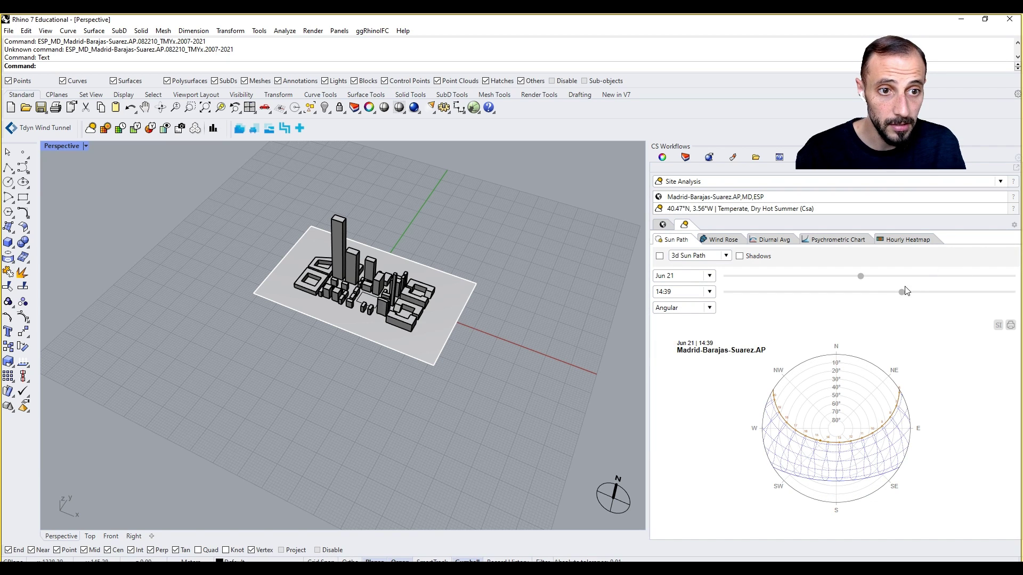
{"action": "left_click_drag", "start_coordinate": [853, 294], "coordinate": [867, 294]}
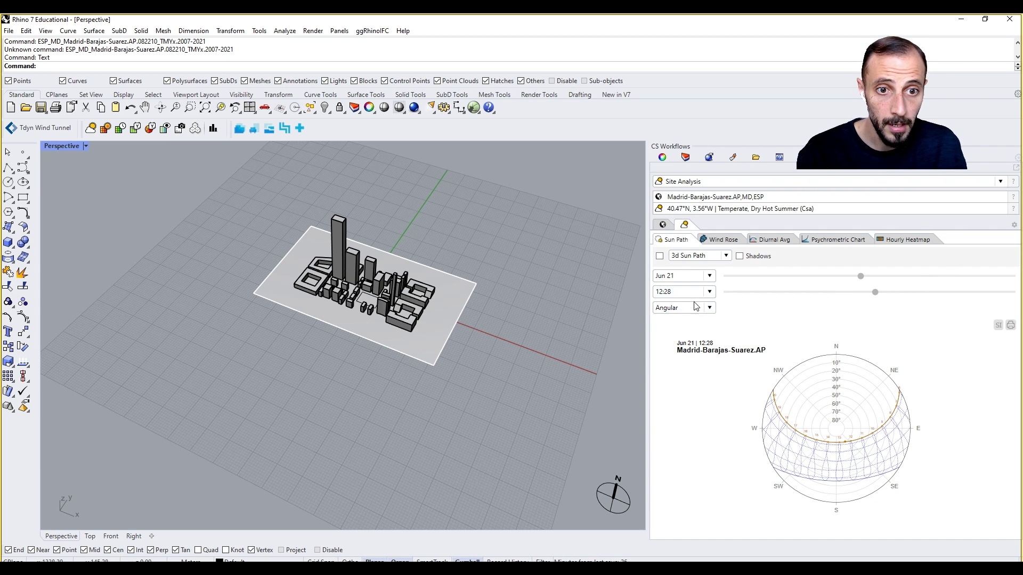
Try Stereographic projection and morning times, then settle on 3 pm in Angular projection
{"action": "left_click", "coordinate": [710, 309]}
{"action": "left_click", "coordinate": [707, 347]}
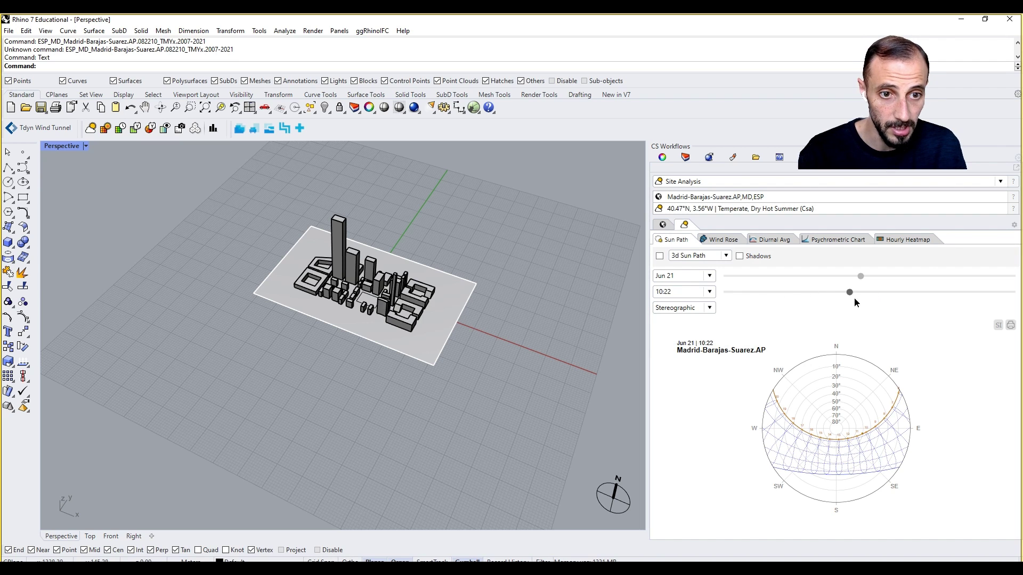
{"action": "left_click_drag", "start_coordinate": [854, 299], "coordinate": [822, 295]}
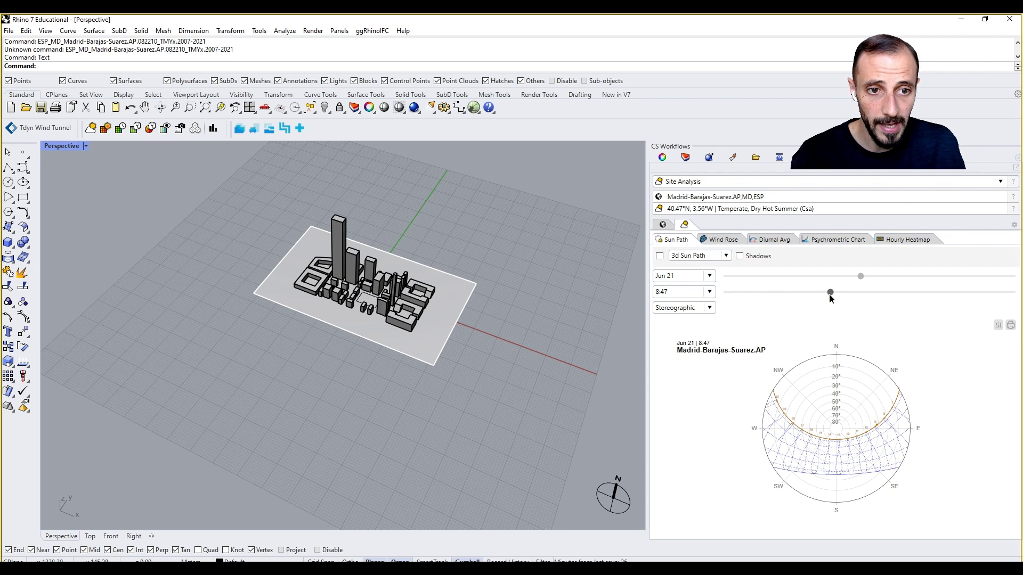
{"action": "left_click_drag", "start_coordinate": [830, 292], "coordinate": [788, 293]}
{"action": "left_click", "coordinate": [698, 292]}
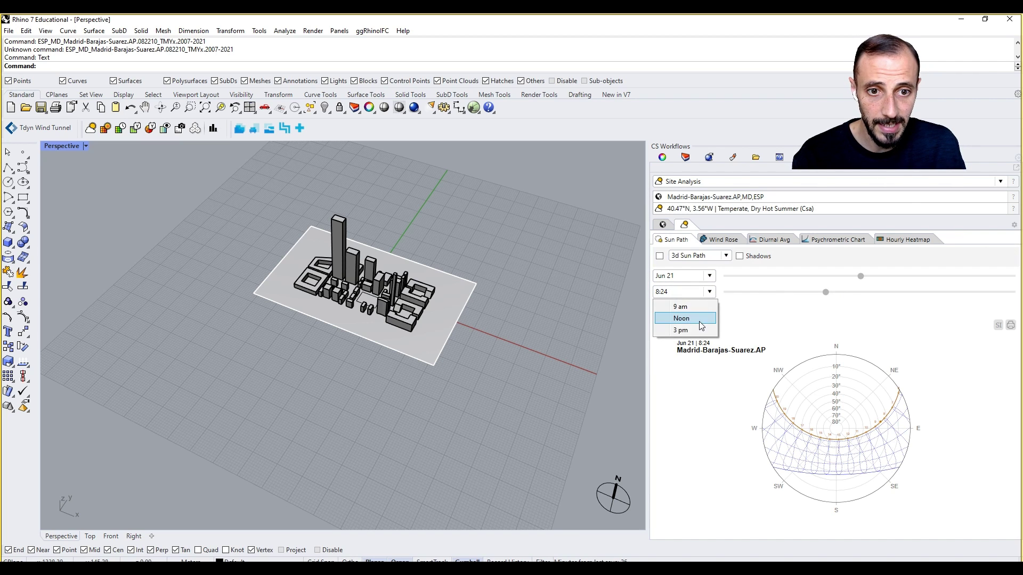
{"action": "left_click", "coordinate": [681, 331]}
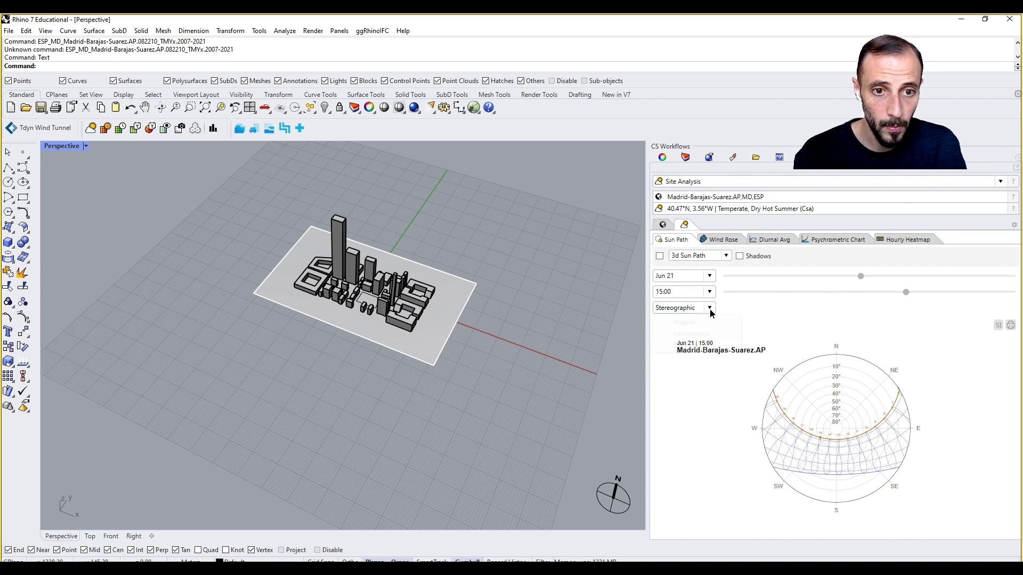
{"action": "left_click", "coordinate": [684, 323]}
Turn on the 3D sun path and set its radius to 50
{"action": "left_click", "coordinate": [659, 256]}
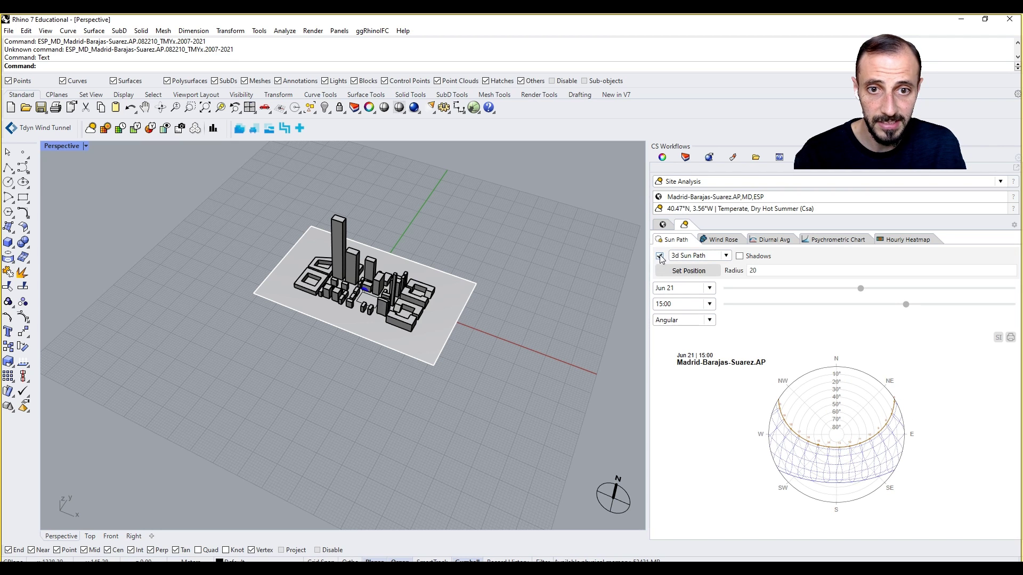
{"action": "scroll", "coordinate": [486, 299], "scroll_direction": "up", "scroll_amount": 5}
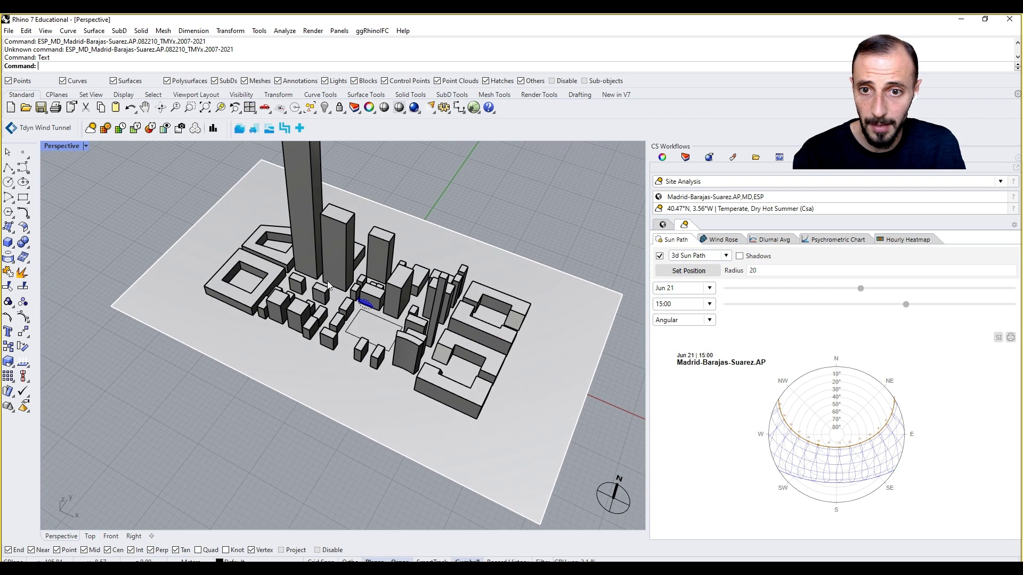
{"action": "scroll", "coordinate": [365, 303], "scroll_direction": "up", "scroll_amount": 6}
{"action": "scroll", "coordinate": [378, 321], "scroll_direction": "down", "scroll_amount": 8}
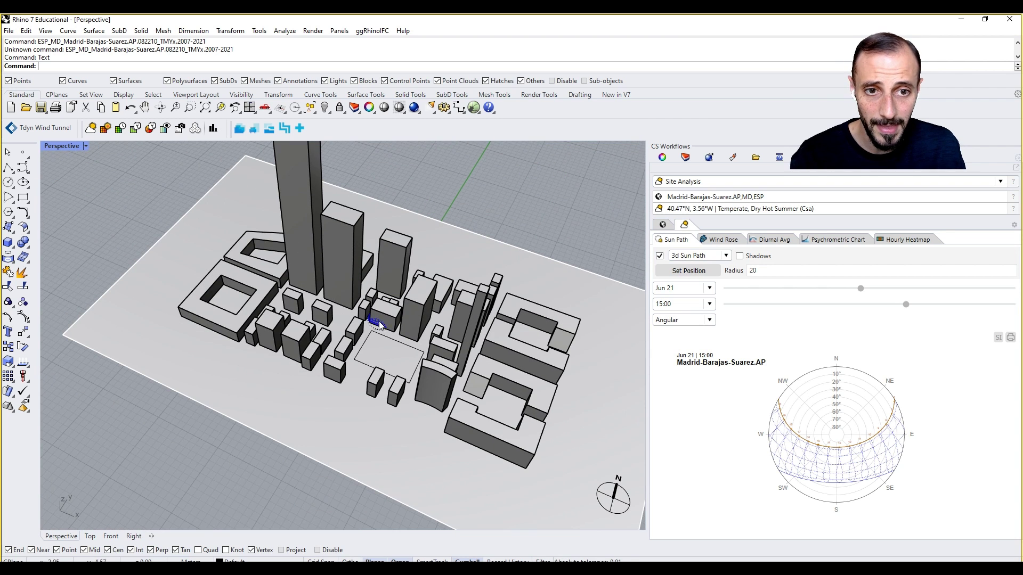
{"action": "double_click", "coordinate": [751, 272]}
{"action": "type", "text": "5"}
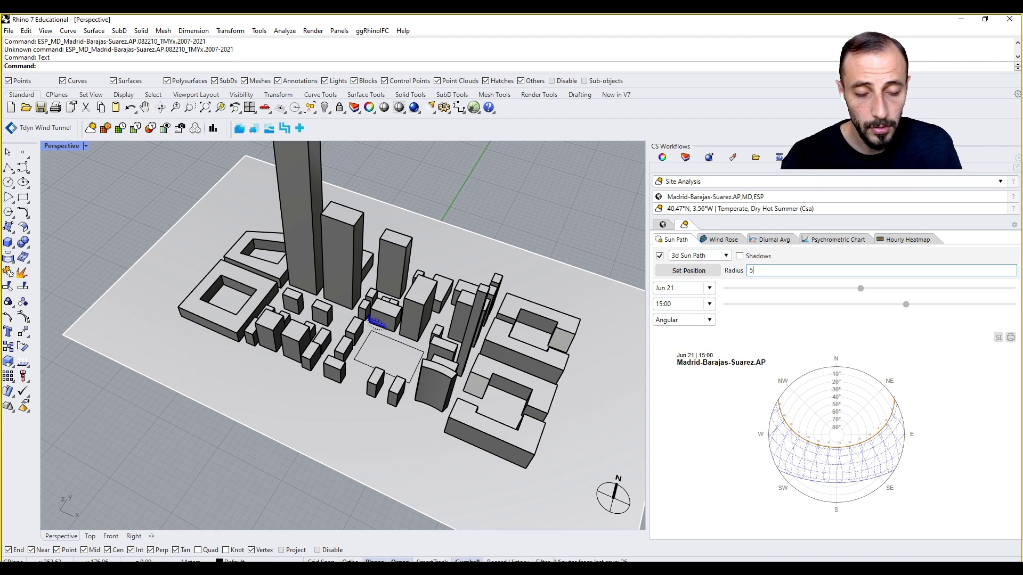
{"action": "type", "text": "0"}
Raise the sun path radius through 250 and 500 to 750 and apply it over the site
{"action": "left_click_drag", "start_coordinate": [760, 270], "coordinate": [740, 273]}
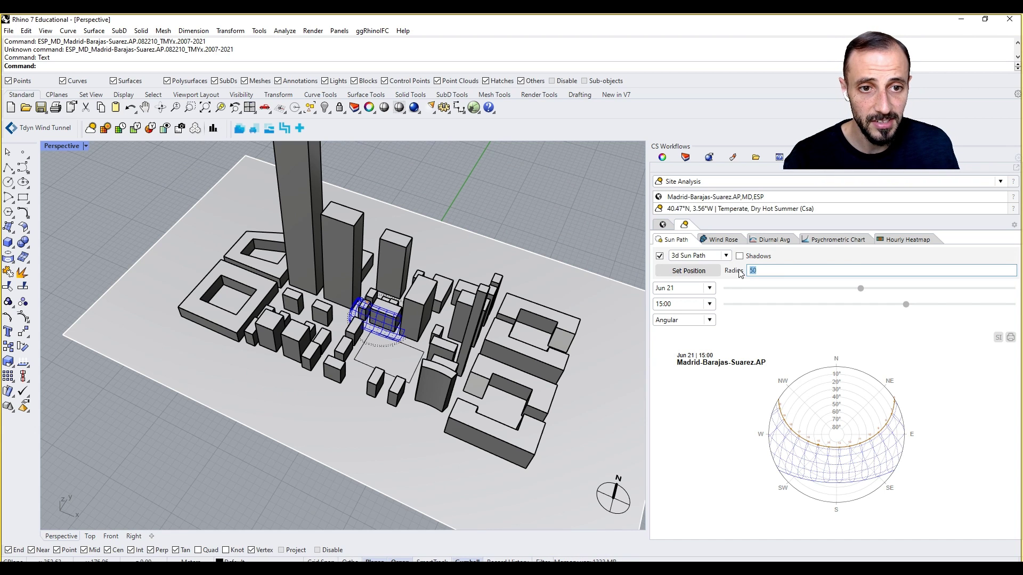
{"action": "type", "text": "25"}
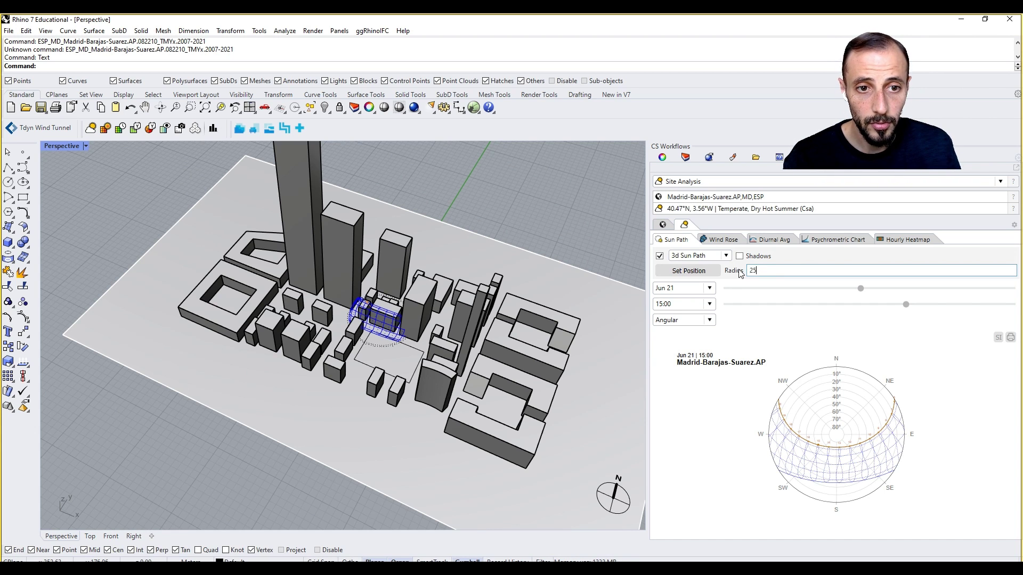
{"action": "type", "text": "0"}
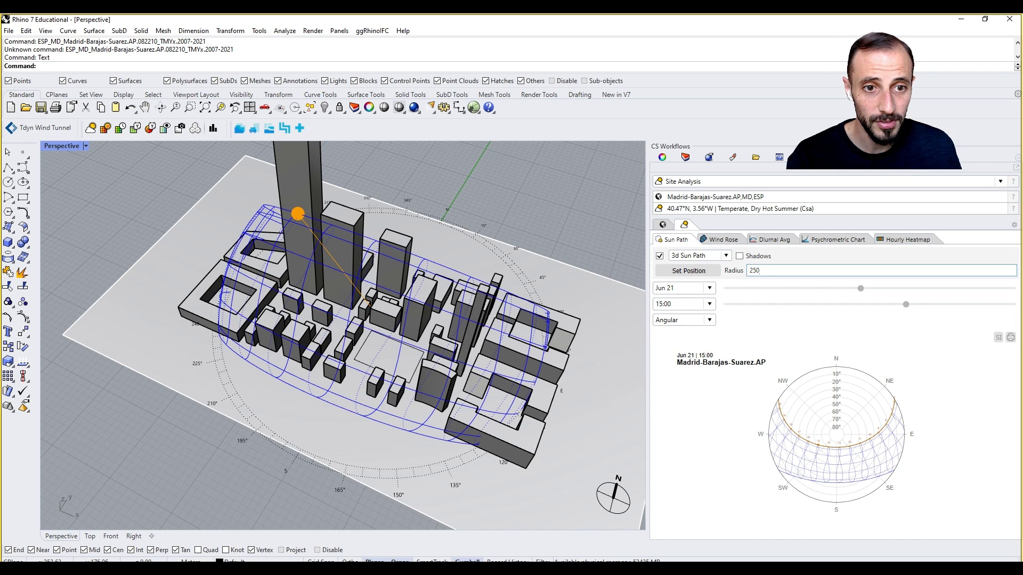
{"action": "left_click_drag", "start_coordinate": [771, 271], "coordinate": [717, 277]}
{"action": "type", "text": "500"}
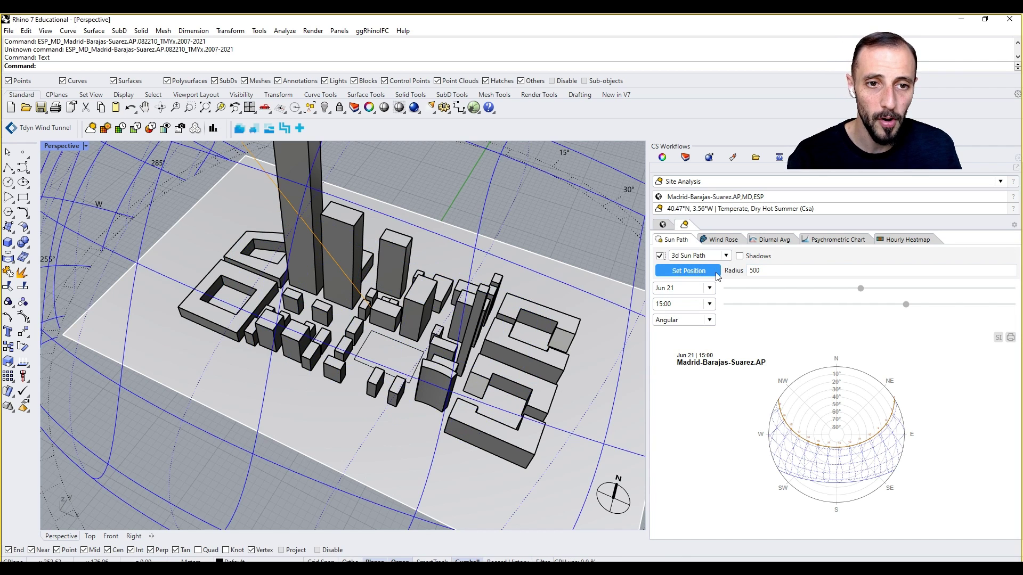
{"action": "left_click", "coordinate": [696, 272]}
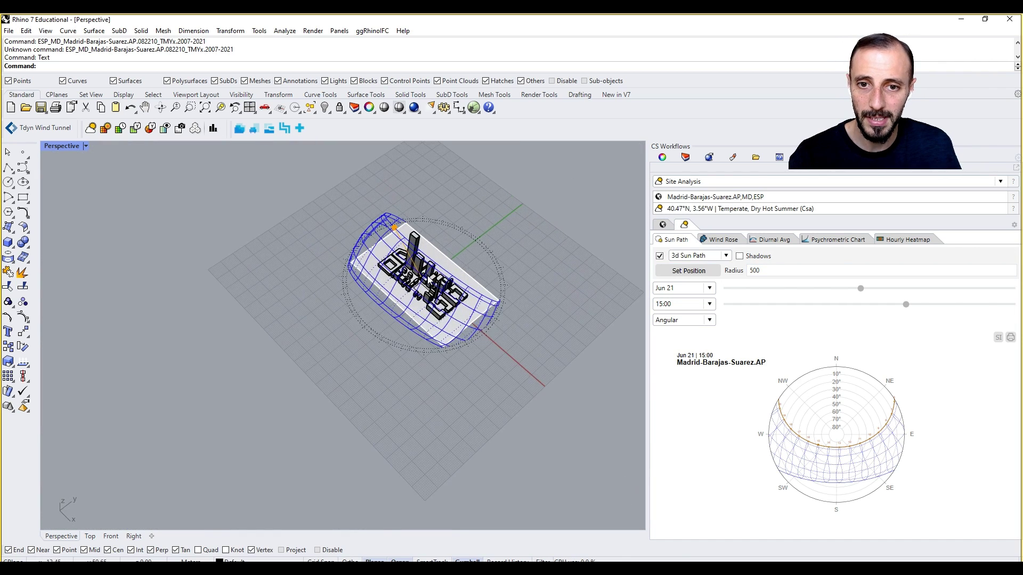
{"action": "left_click_drag", "start_coordinate": [763, 271], "coordinate": [717, 273]}
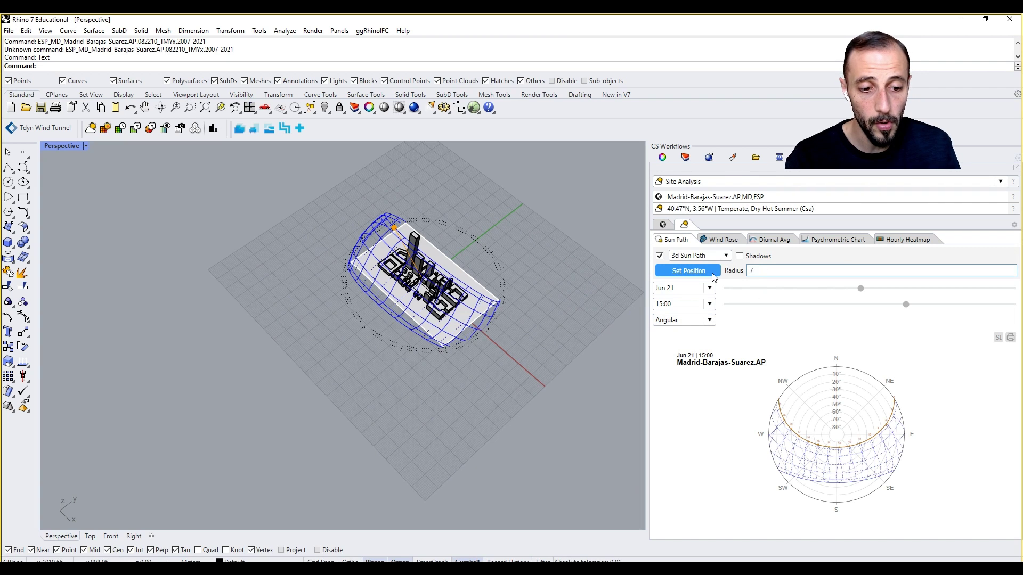
{"action": "type", "text": "750"}
{"action": "left_click", "coordinate": [713, 273]}
{"action": "right_click_drag", "start_coordinate": [298, 298], "coordinate": [417, 295]}
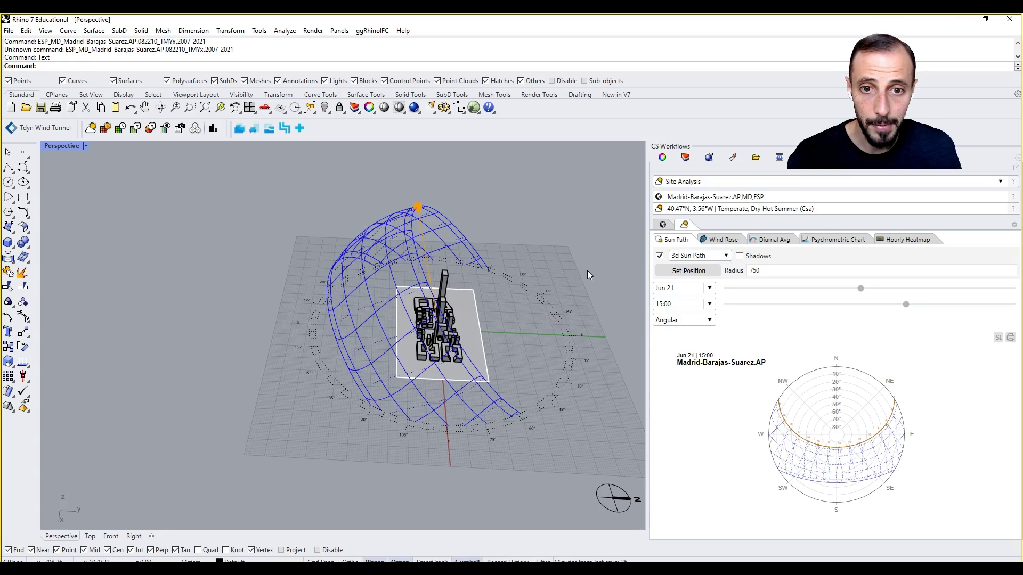
Enable cast shadows for the Jun 21, 15:00 sun and bring up the viewport display modes
{"action": "mouse_move", "coordinate": [590, 276]}
{"action": "right_mouse_down"}
{"action": "mouse_move", "coordinate": [560, 287]}
{"action": "mouse_move", "coordinate": [515, 278]}
{"action": "right_mouse_up"}
{"action": "left_click", "coordinate": [740, 256]}
{"action": "scroll", "coordinate": [389, 367], "scroll_direction": "up", "scroll_amount": 5}
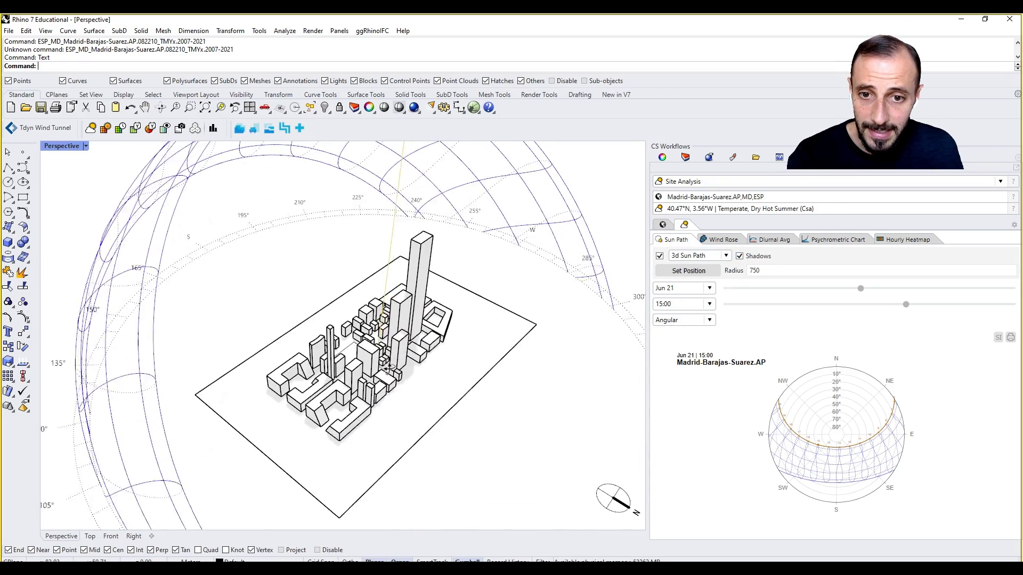
{"action": "right_click_drag", "start_coordinate": [386, 368], "coordinate": [441, 393]}
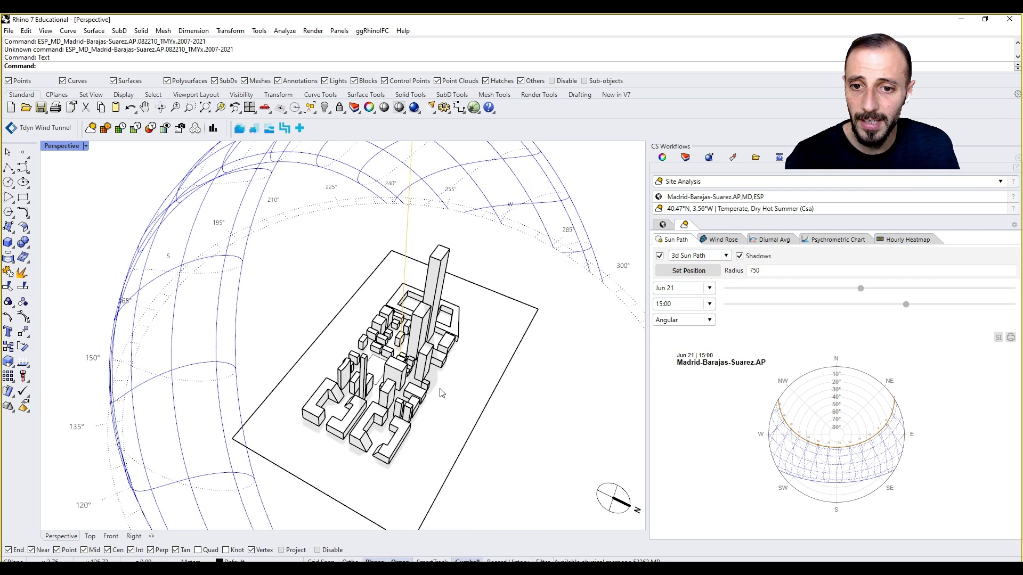
{"action": "left_click", "coordinate": [74, 148]}
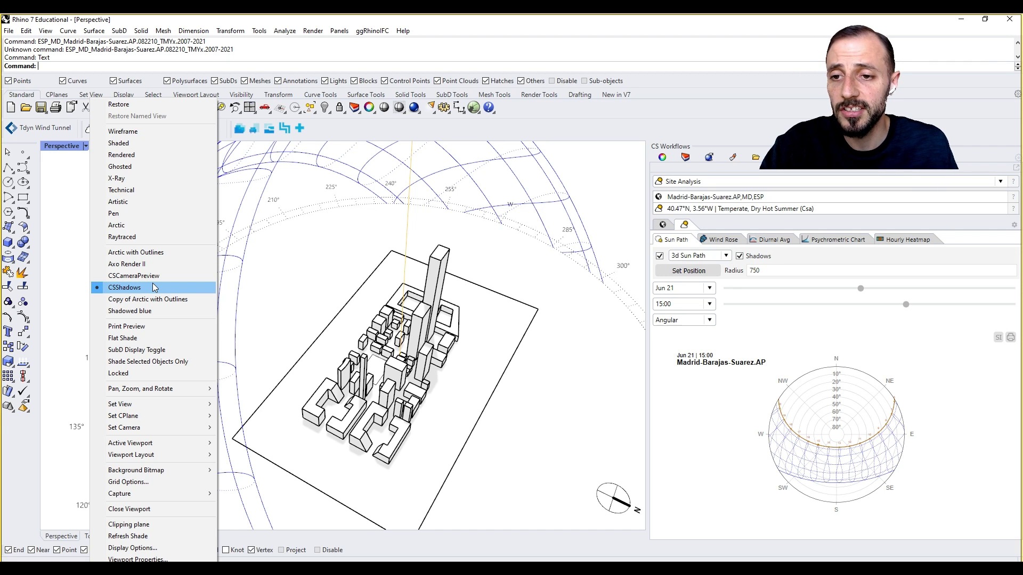
Move the sun study to the Winter Solstice, Dec 21 at 15:00
{"action": "left_click", "coordinate": [299, 281]}
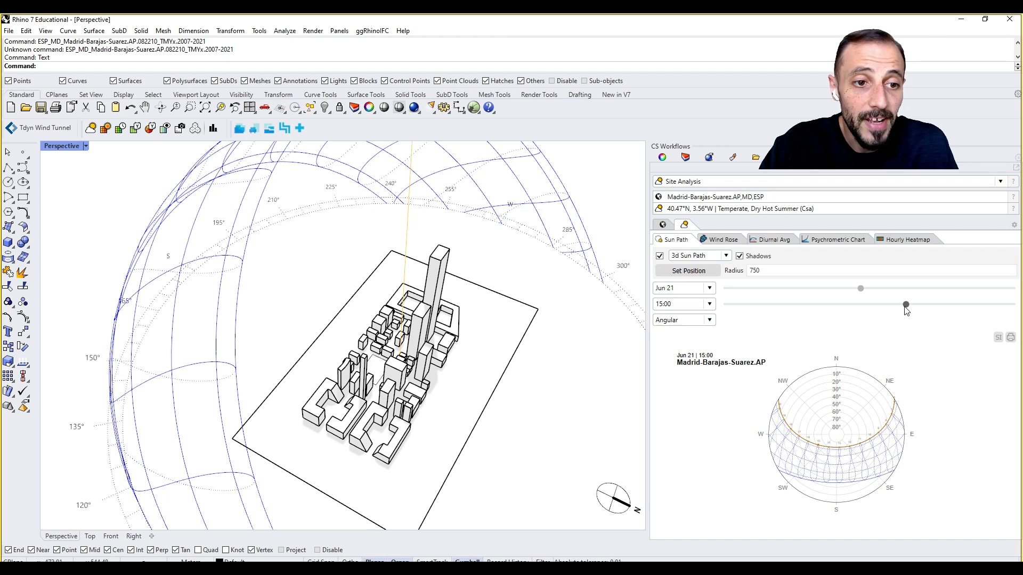
{"action": "left_click_drag", "start_coordinate": [905, 305], "coordinate": [846, 319]}
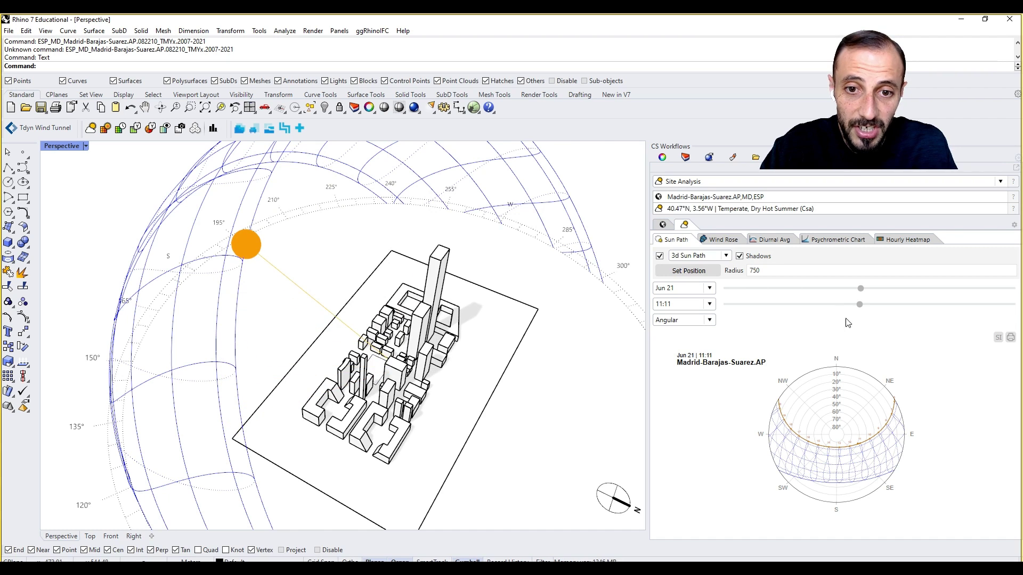
{"action": "left_click", "coordinate": [709, 289]}
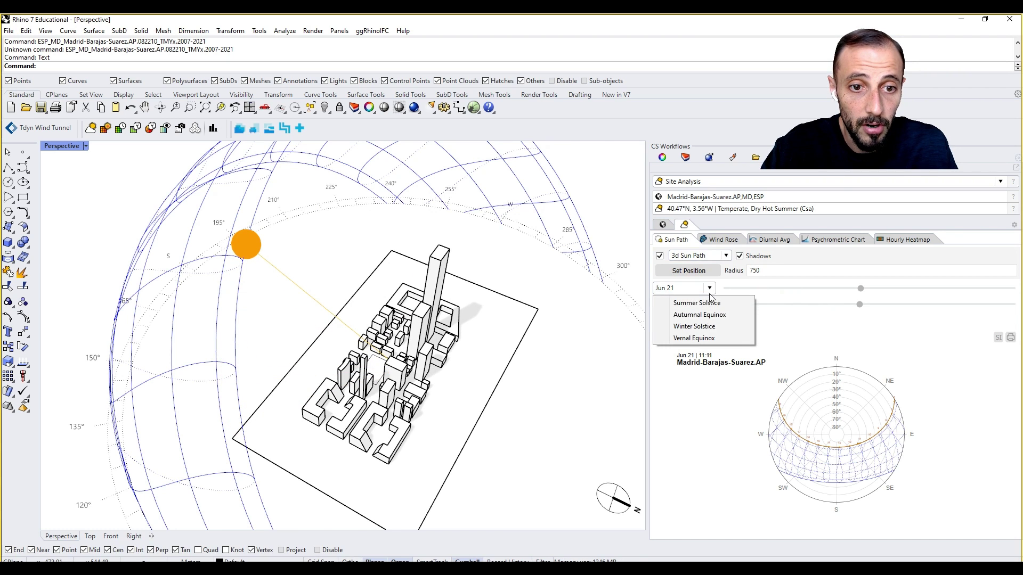
{"action": "left_click", "coordinate": [702, 326]}
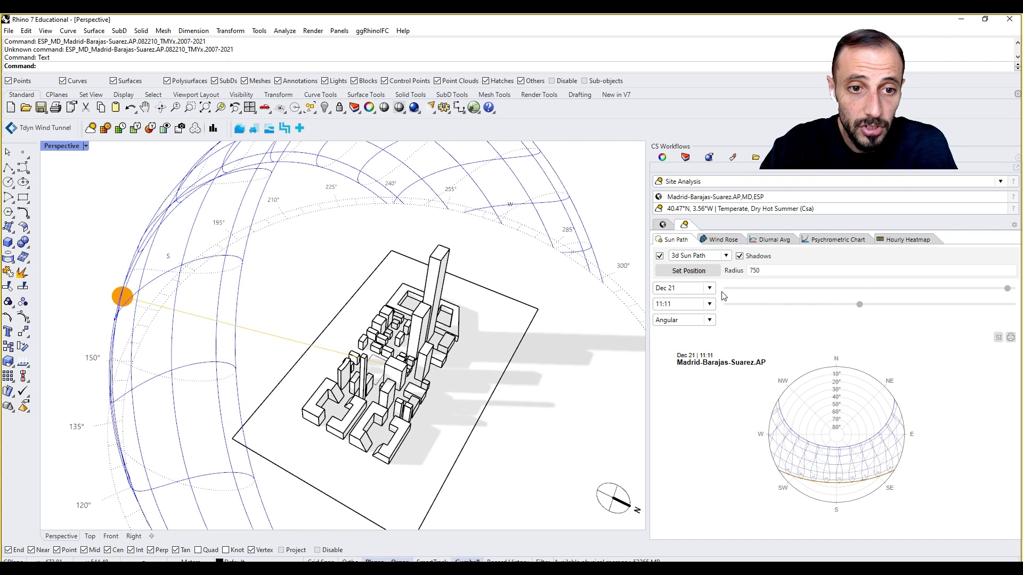
{"action": "left_click", "coordinate": [710, 304]}
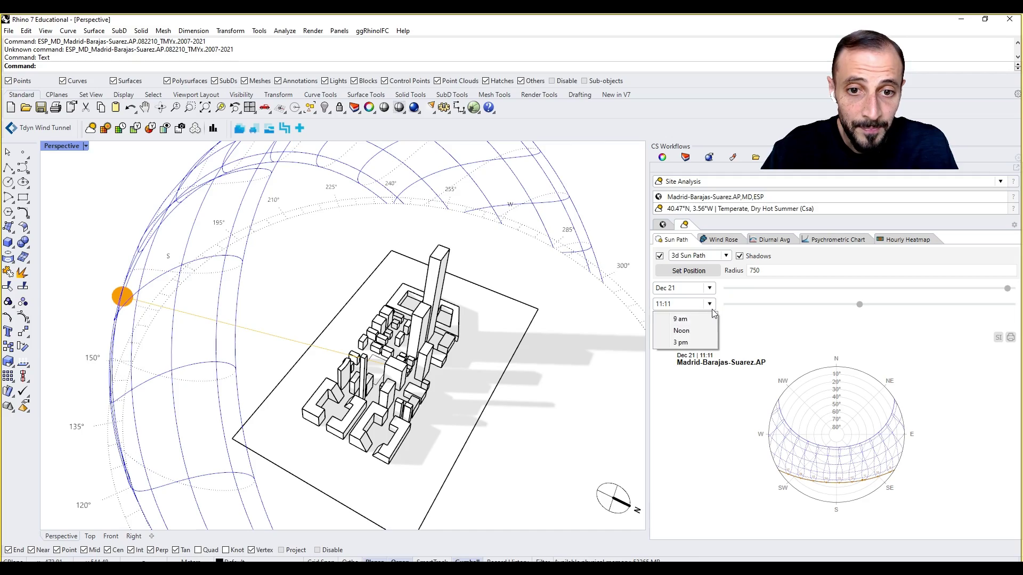
{"action": "left_click", "coordinate": [695, 343]}
{"action": "right_click_drag", "start_coordinate": [497, 356], "coordinate": [605, 309]}
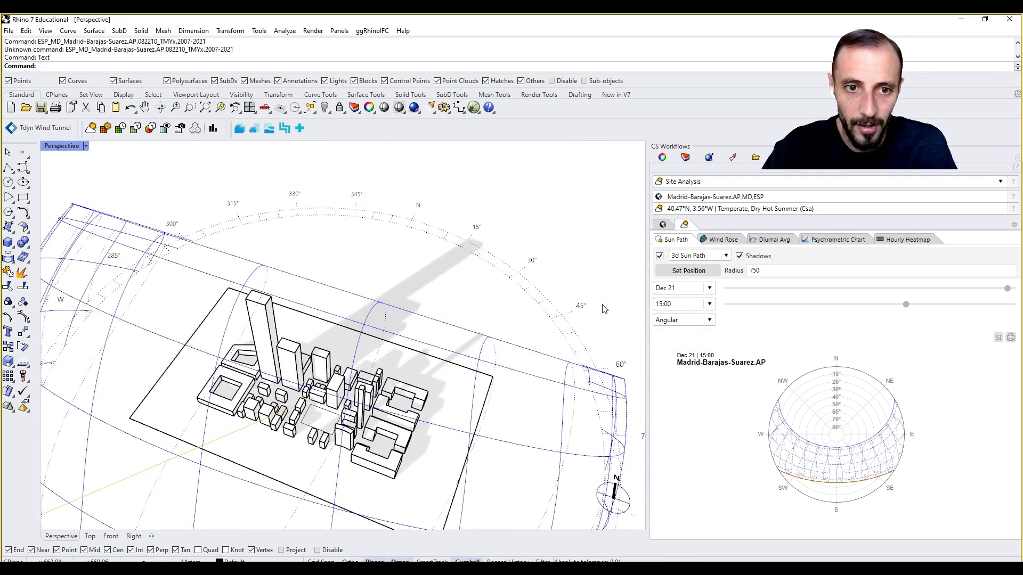
Hide the 3D sun path dome, view the whole site, and shift the time slightly
{"action": "left_click", "coordinate": [660, 256]}
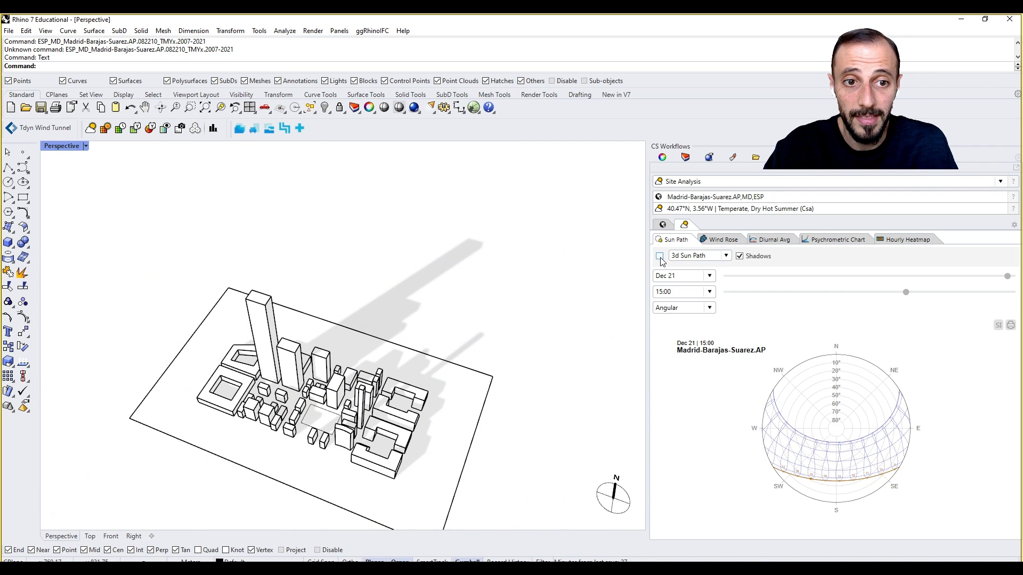
{"action": "scroll", "coordinate": [456, 290], "scroll_direction": "down", "scroll_amount": 5}
{"action": "right_click_drag", "start_coordinate": [358, 330], "coordinate": [364, 293]}
{"action": "scroll", "coordinate": [363, 293], "scroll_direction": "up", "scroll_amount": 2}
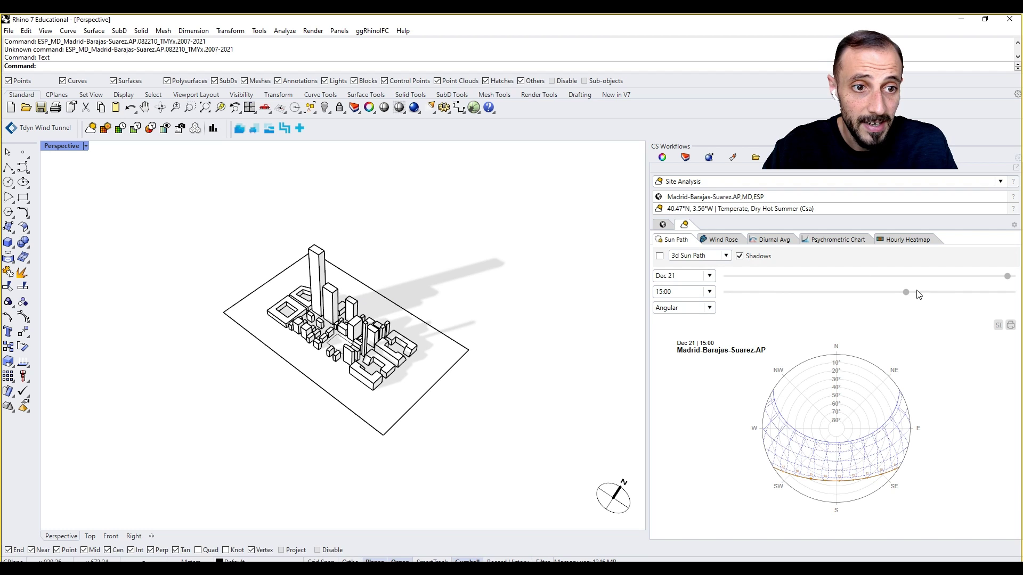
{"action": "left_click_drag", "start_coordinate": [906, 292], "coordinate": [875, 300]}
Show the dome again and settle the Dec 21 time at about 13:09
{"action": "left_click", "coordinate": [659, 256]}
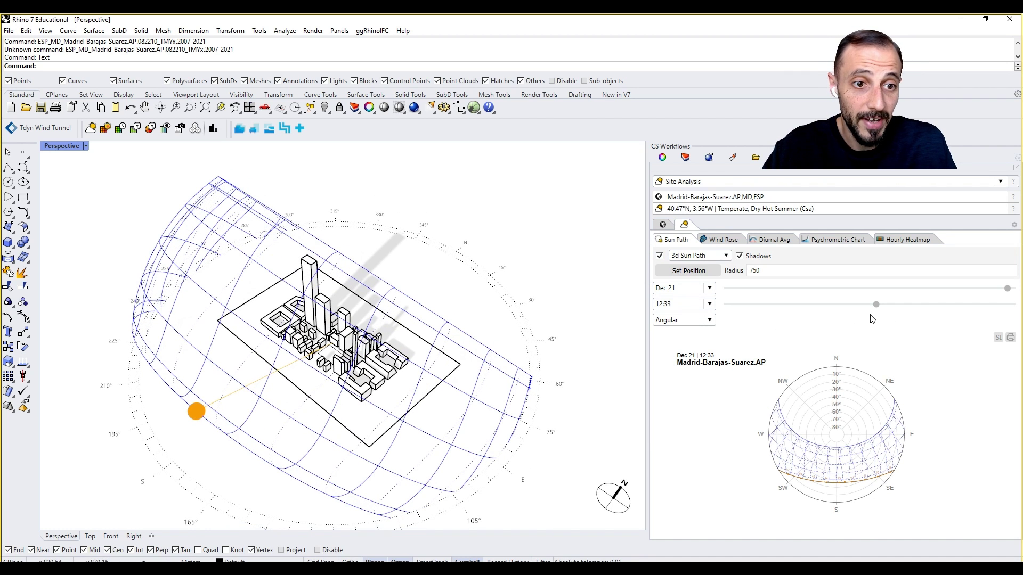
{"action": "left_click_drag", "start_coordinate": [876, 304], "coordinate": [809, 328]}
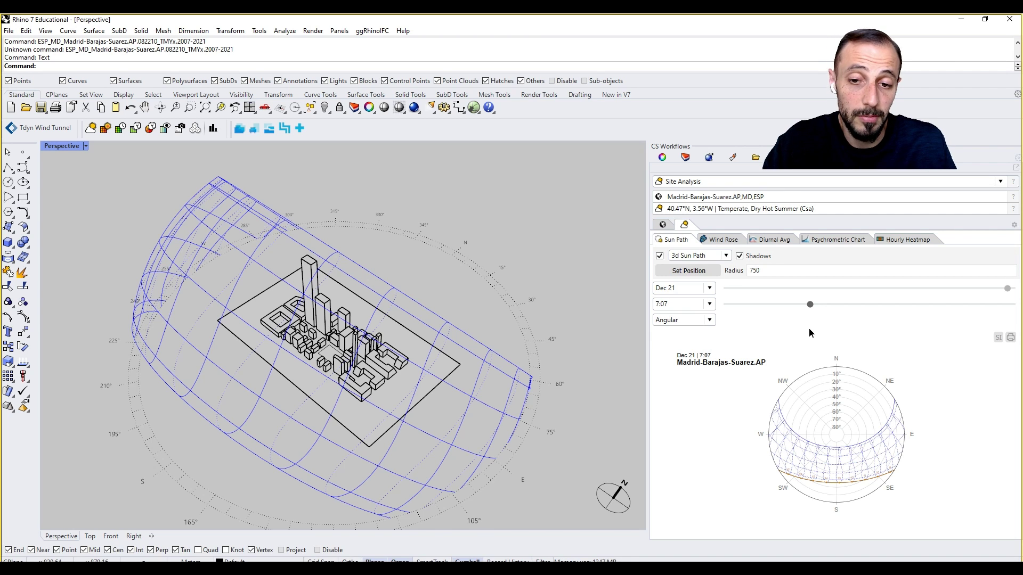
{"action": "left_click_drag", "start_coordinate": [818, 328], "coordinate": [880, 338]}
{"action": "right_click_drag", "start_coordinate": [518, 361], "coordinate": [500, 373]}
{"action": "scroll", "coordinate": [478, 384], "scroll_direction": "up", "scroll_amount": 10}
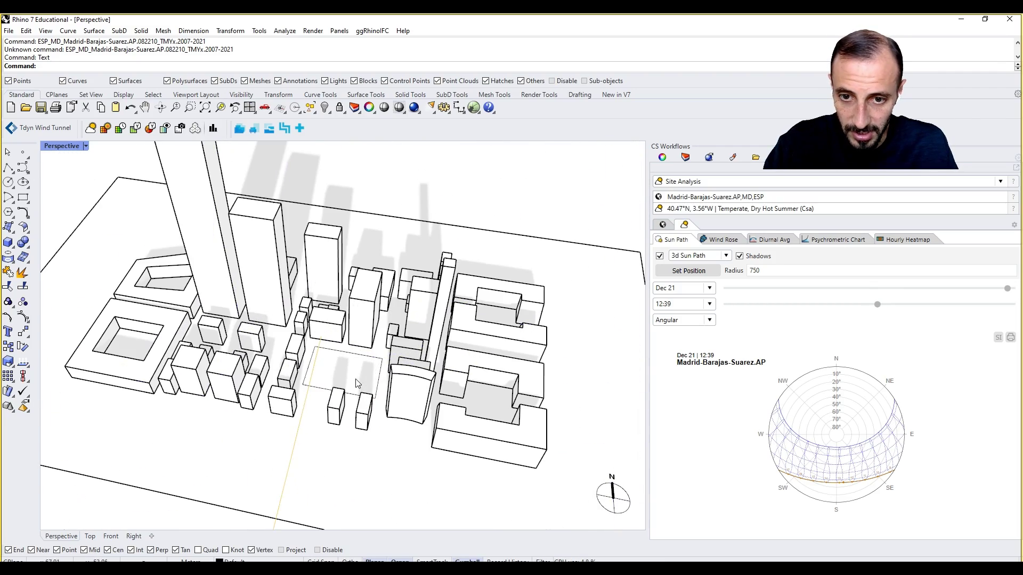
{"action": "scroll", "coordinate": [421, 352], "scroll_direction": "down", "scroll_amount": 10}
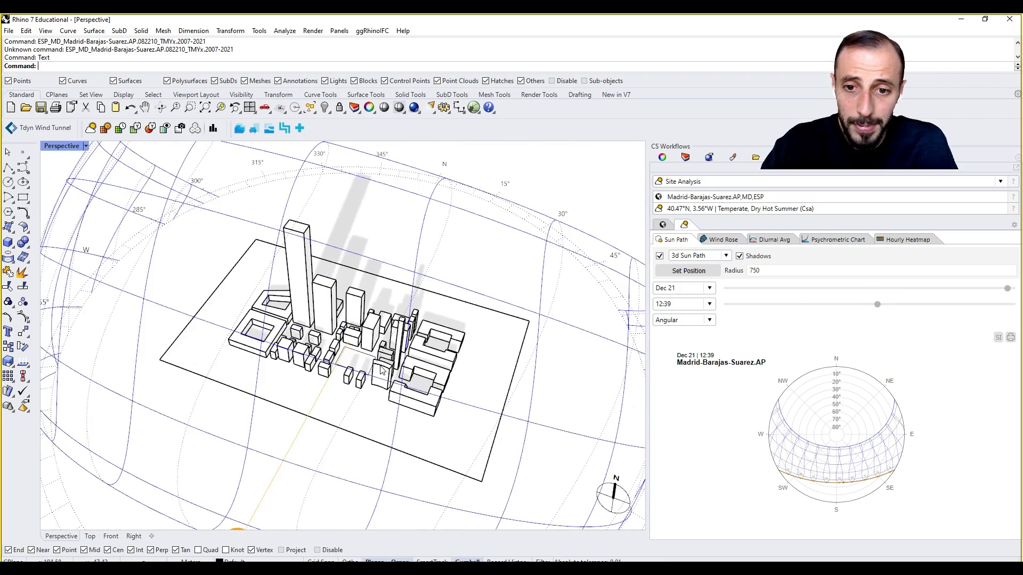
{"action": "right_click_drag", "start_coordinate": [374, 382], "coordinate": [410, 367]}
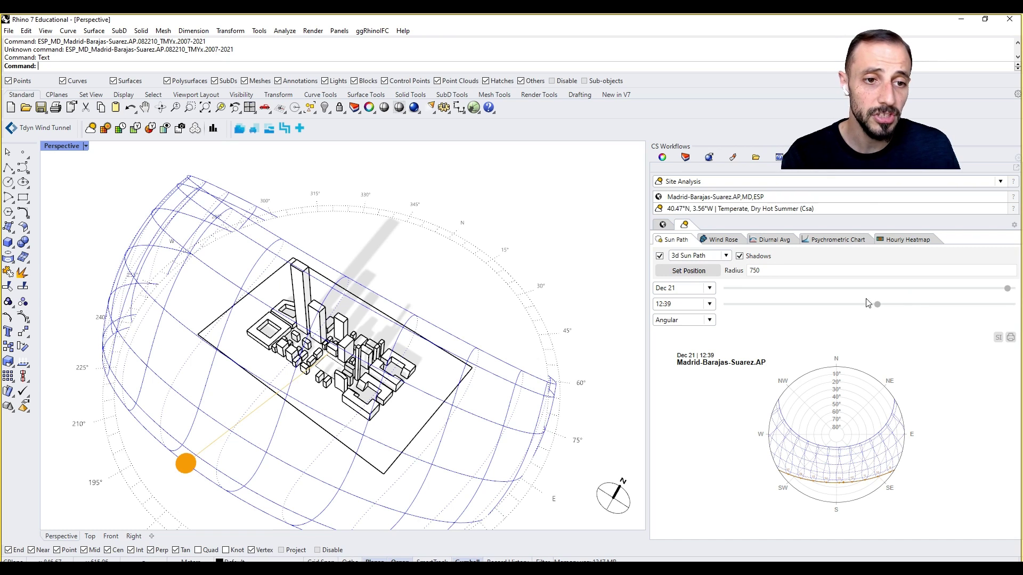
{"action": "mouse_move", "coordinate": [877, 304]}
{"action": "left_mouse_down"}
{"action": "mouse_move", "coordinate": [867, 304]}
{"action": "mouse_move", "coordinate": [884, 313]}
{"action": "left_mouse_up"}
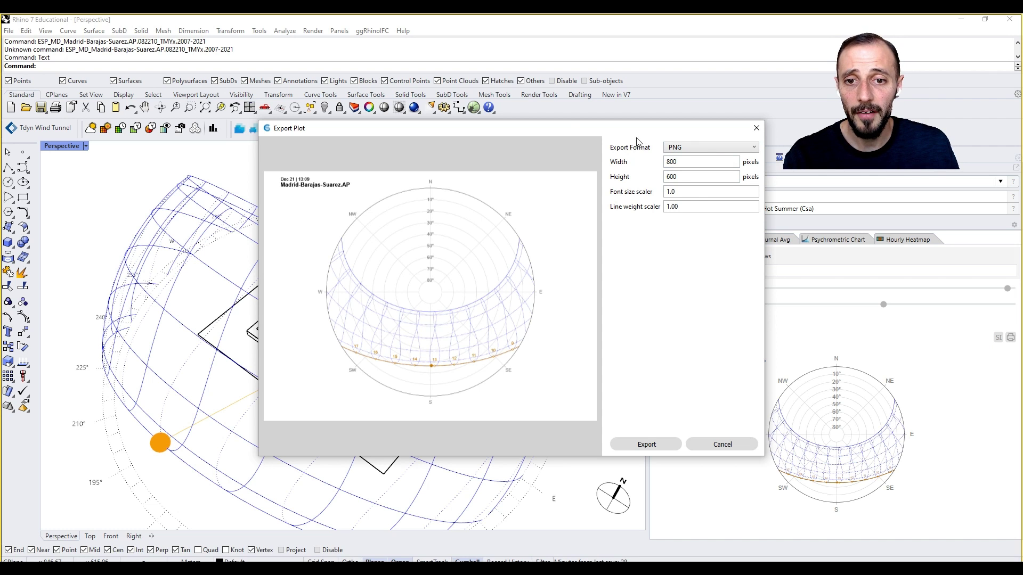
Move the Export Plot preview aside to reveal the model, keeping PNG at 800×600
{"action": "left_click_drag", "start_coordinate": [543, 130], "coordinate": [720, 82]}
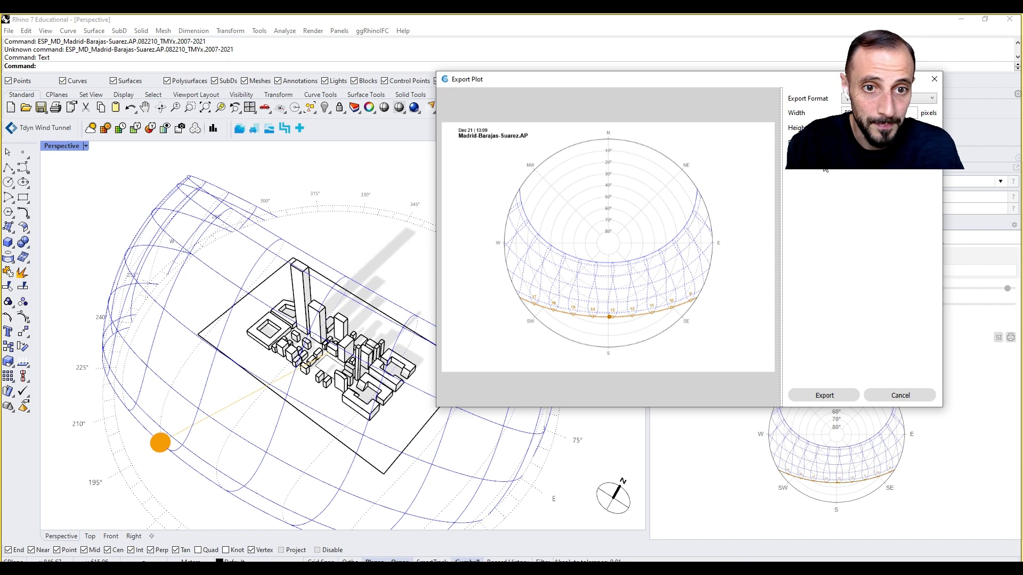
Save the chart as Madrid-Barajas-Suarez.AP_SunPath.png in 18- Climate Studio Basics, then close Export Plot
{"action": "left_click", "coordinate": [846, 395]}
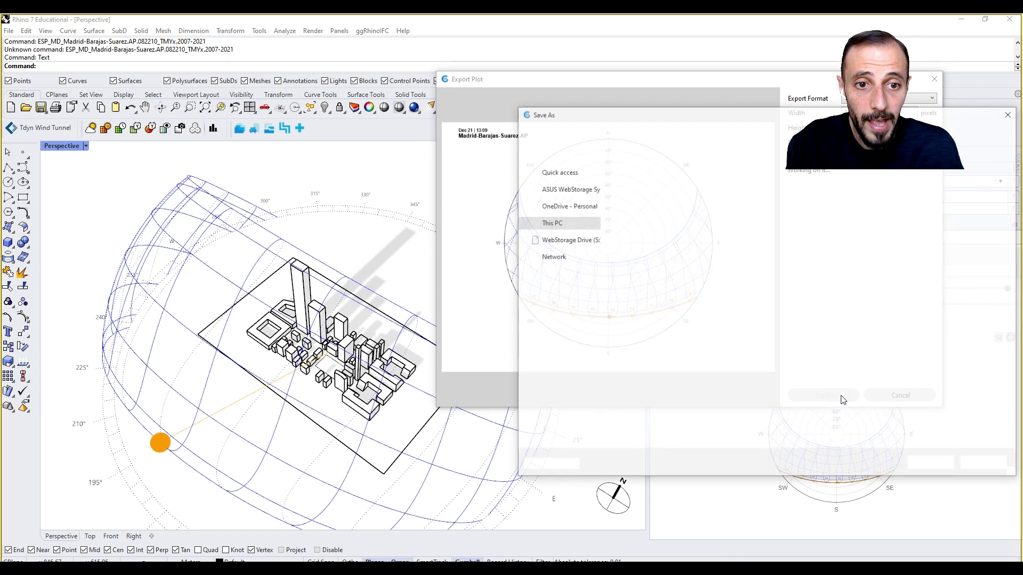
{"action": "double_click", "coordinate": [820, 203]}
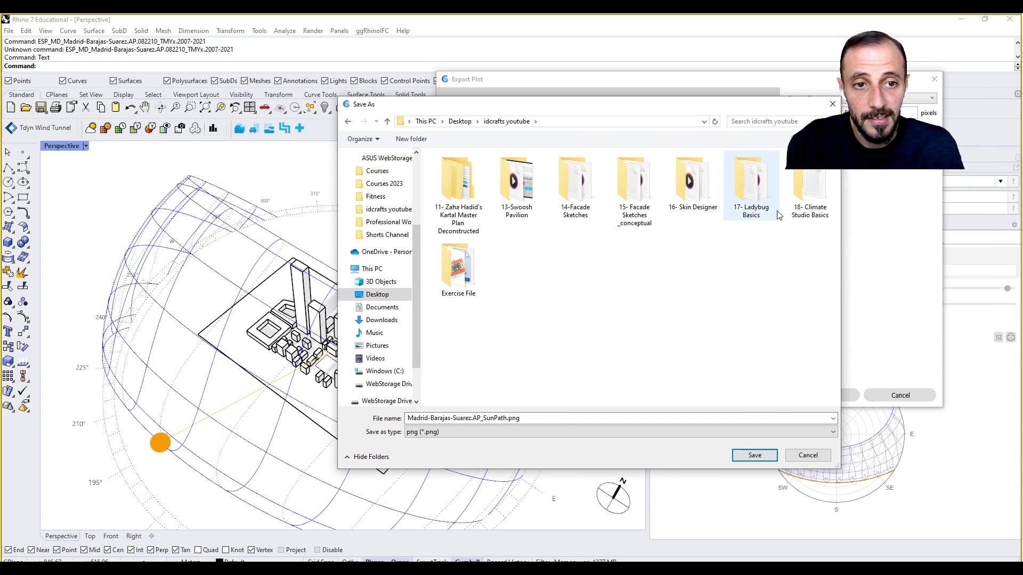
{"action": "double_click", "coordinate": [805, 200]}
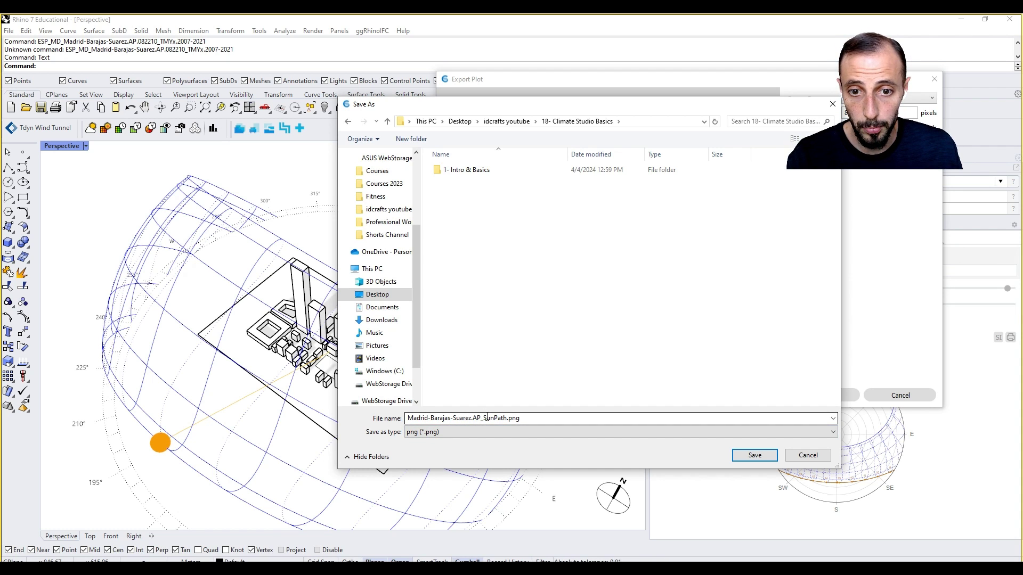
{"action": "left_click", "coordinate": [748, 457]}
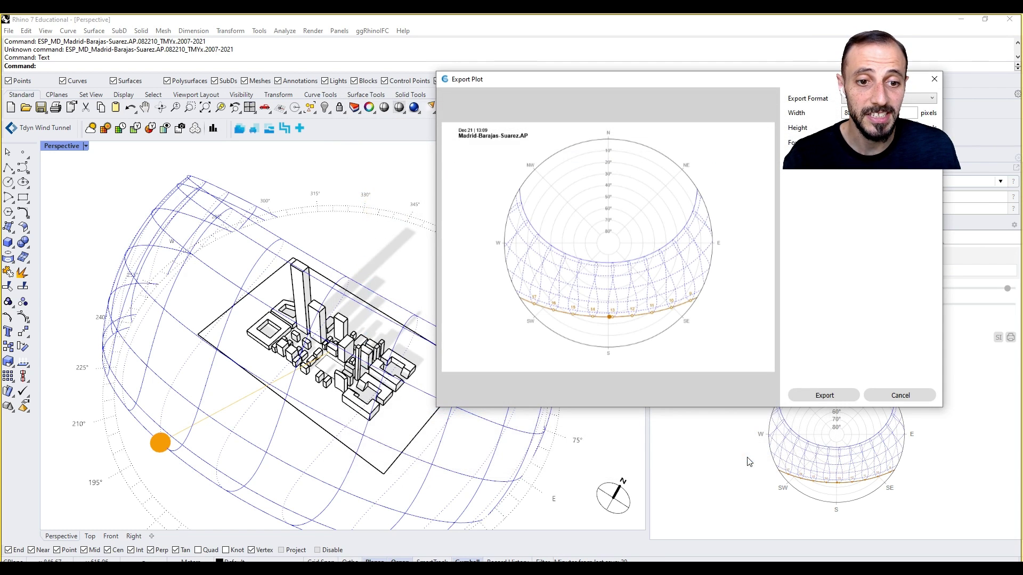
{"action": "left_click", "coordinate": [890, 394]}
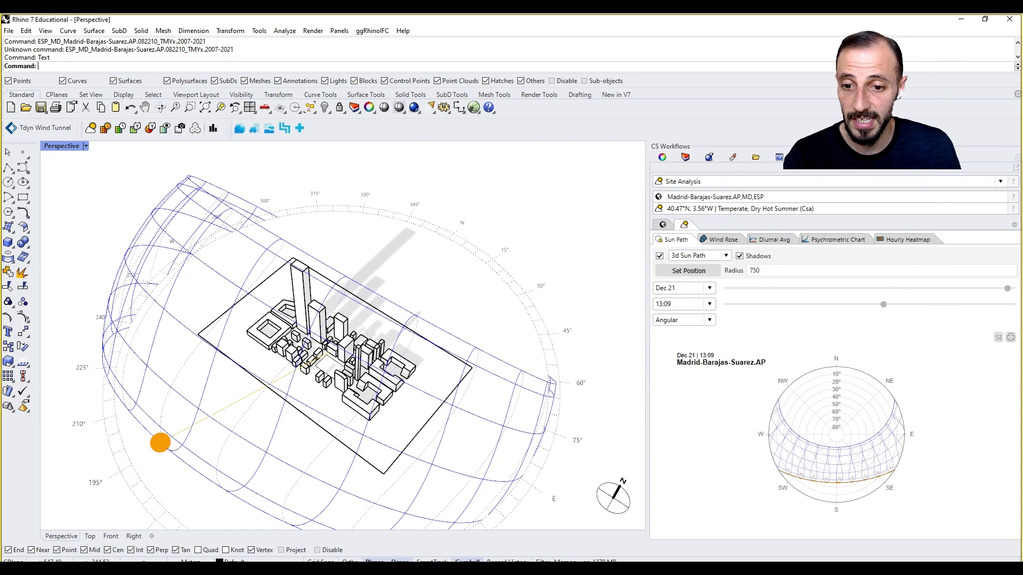
Open Madrid-Barajas-Suarez.AP_SunPath.png from File Explorer to check it, then return to Rhino
{"action": "left_click", "coordinate": [466, 542]}
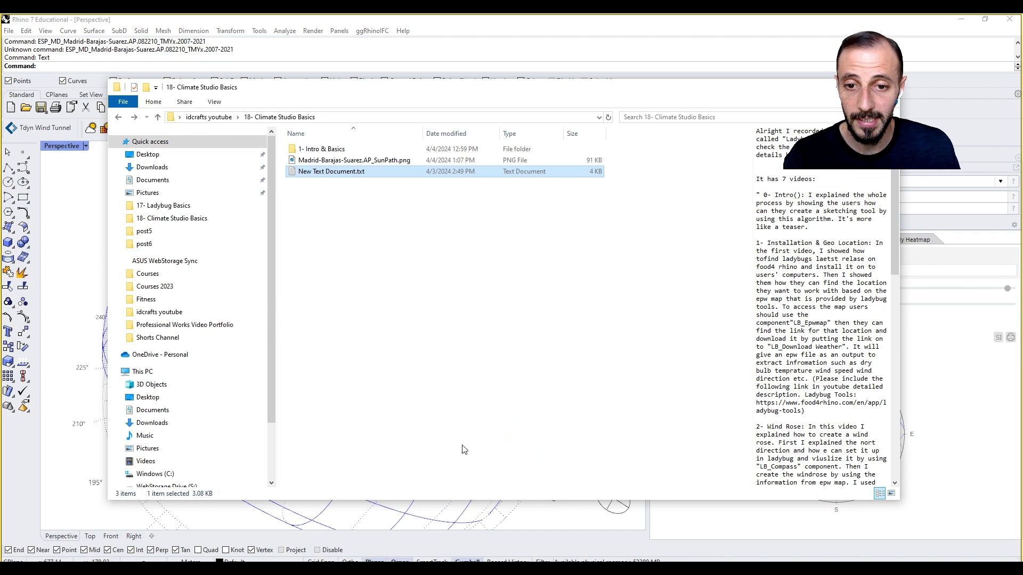
{"action": "double_click", "coordinate": [344, 161]}
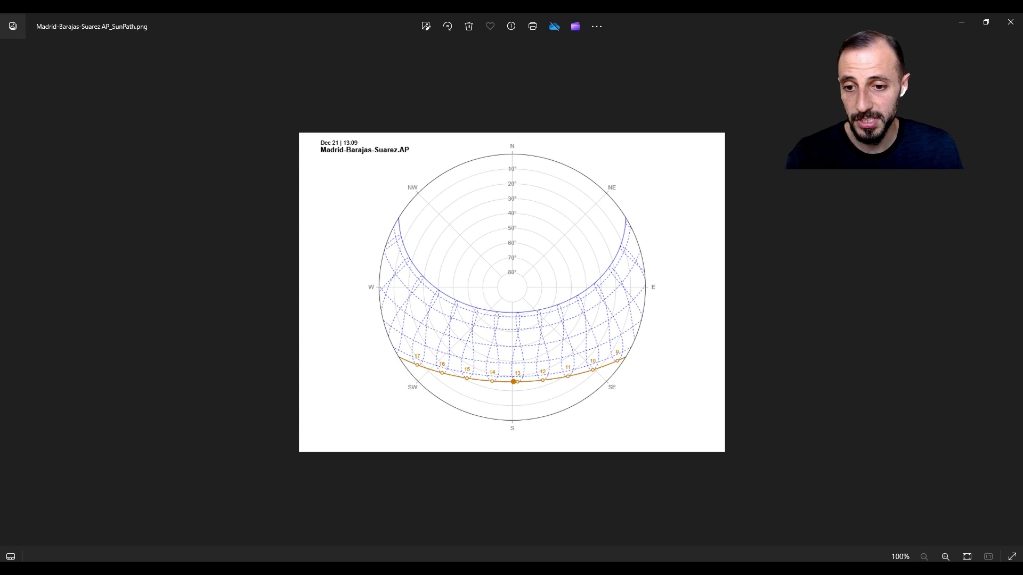
{"action": "left_click", "coordinate": [244, 528]}
{"action": "right_click_drag", "start_coordinate": [121, 200], "coordinate": [304, 293]}
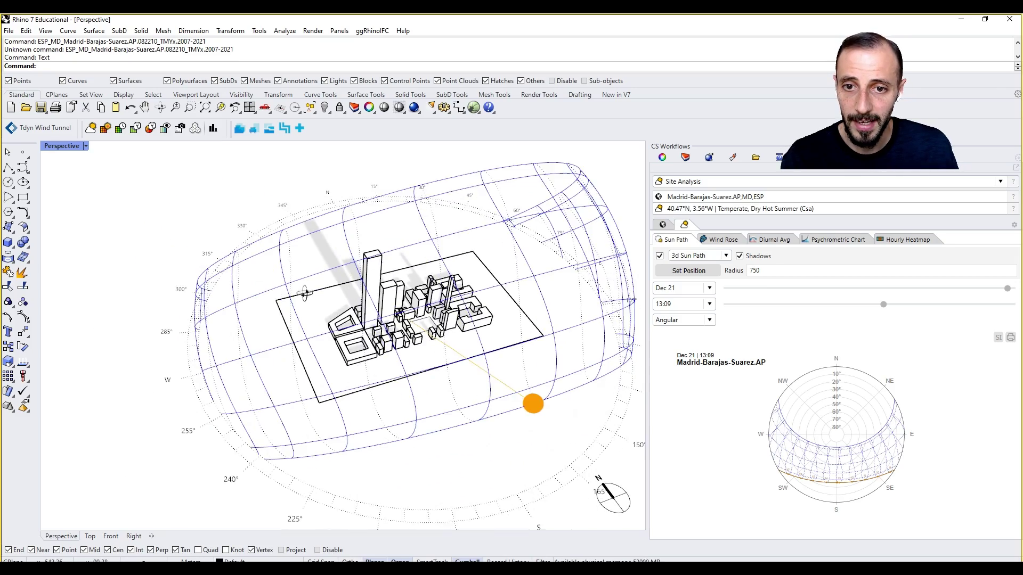
Hide the 3D sun path dome and switch the viewport to the SE isometric view
{"action": "scroll", "coordinate": [408, 285], "scroll_direction": "up", "scroll_amount": 6}
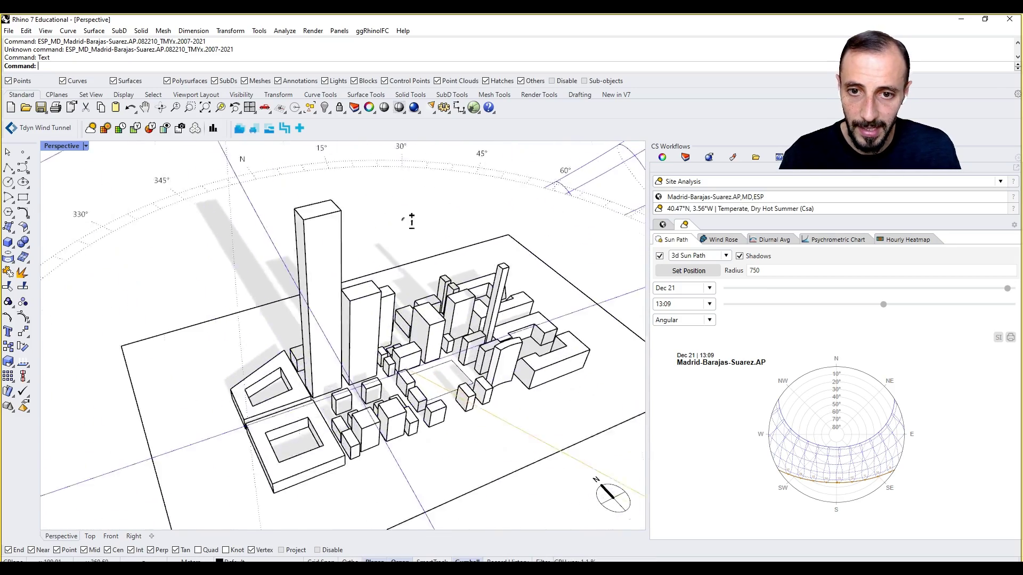
{"action": "scroll", "coordinate": [405, 273], "scroll_direction": "down", "scroll_amount": 6}
{"action": "scroll", "coordinate": [377, 246], "scroll_direction": "up", "scroll_amount": 2}
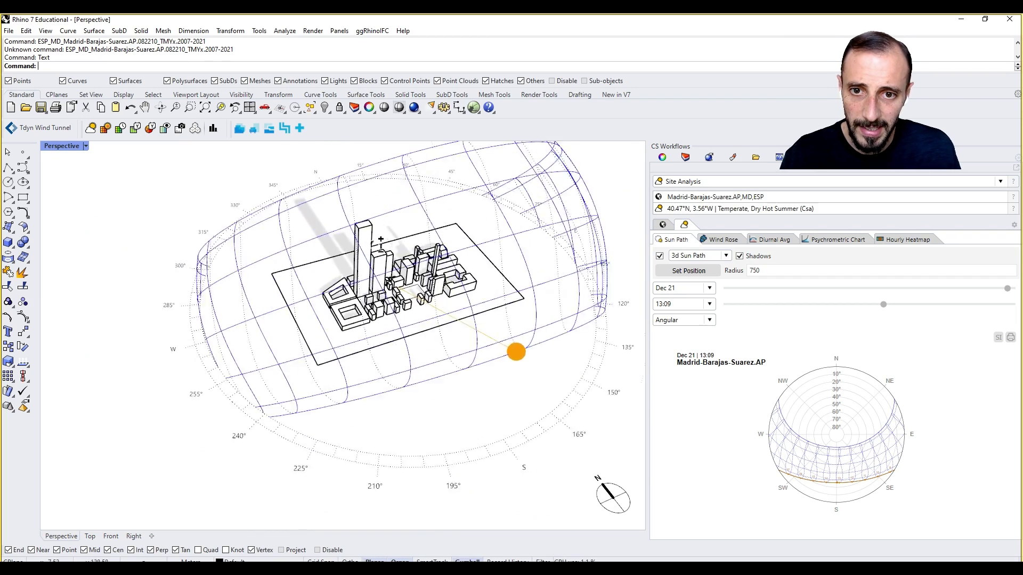
{"action": "left_click", "coordinate": [659, 256]}
{"action": "right_click_drag", "start_coordinate": [445, 274], "coordinate": [351, 252]}
{"action": "left_click", "coordinate": [85, 146]}
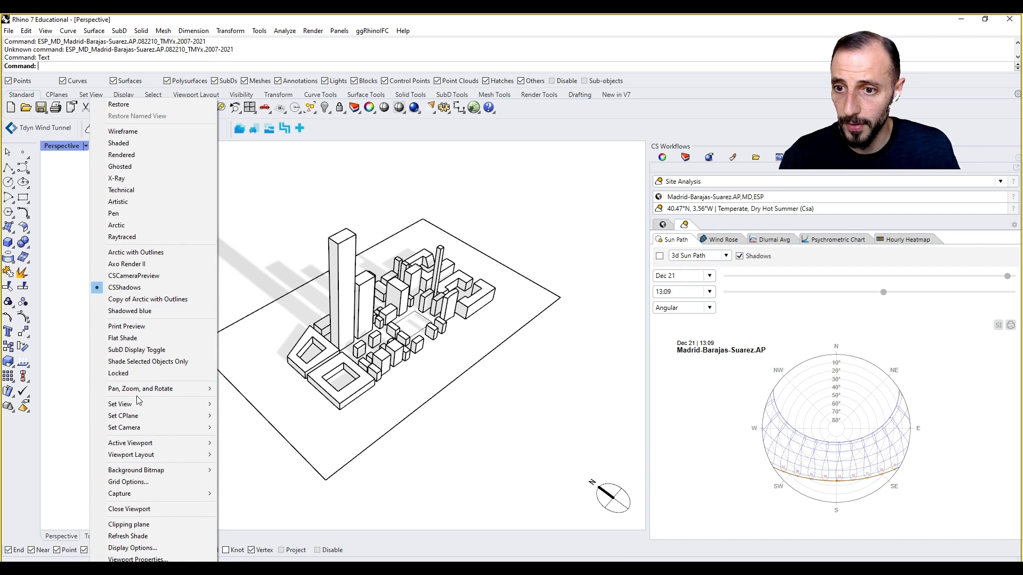
{"action": "mouse_move", "coordinate": [146, 407]}
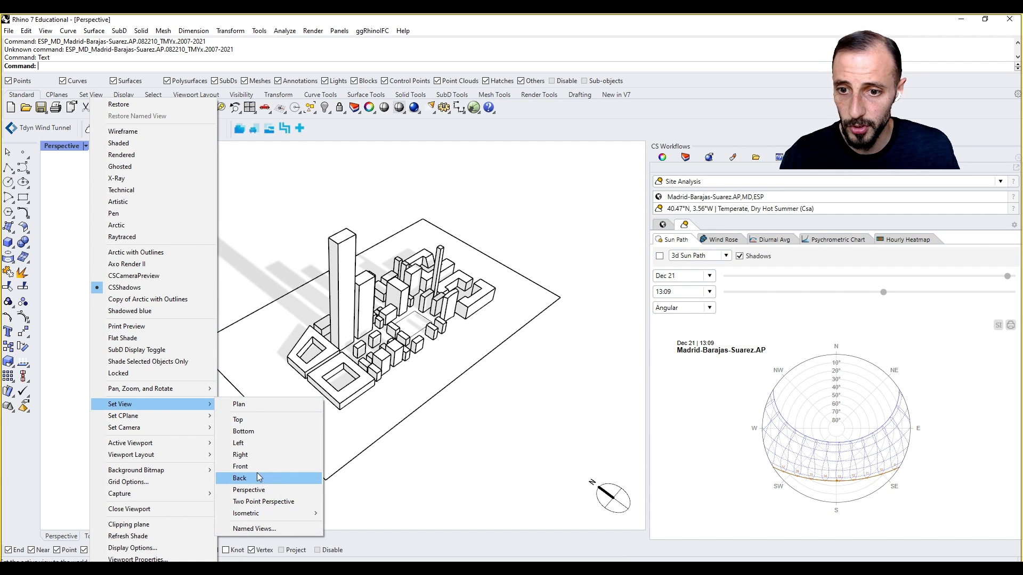
{"action": "mouse_move", "coordinate": [272, 518]}
{"action": "left_click", "coordinate": [349, 537]}
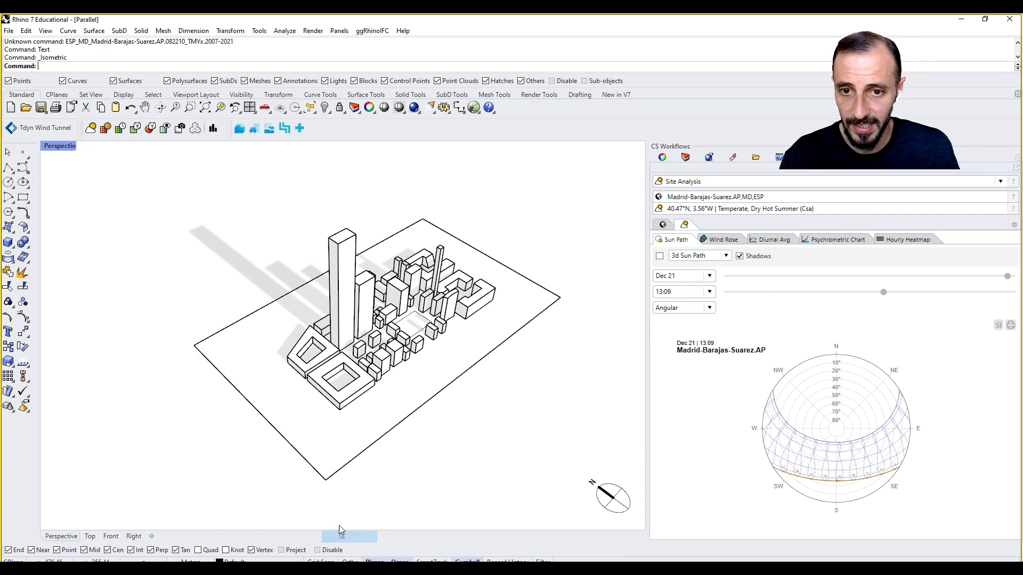
Orbit and pan to frame the shadowed Madrid blocks for the capture
{"action": "right_click_drag", "start_coordinate": [317, 365], "coordinate": [461, 384]}
{"action": "key", "text": "Left"}
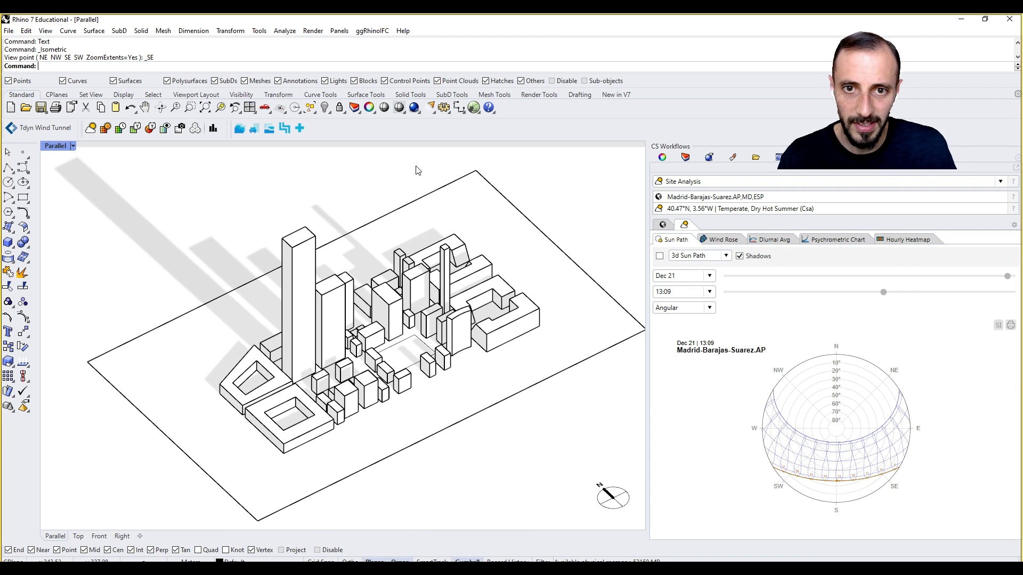
{"action": "key", "text": "Down"}
{"action": "key", "text": "Down"}
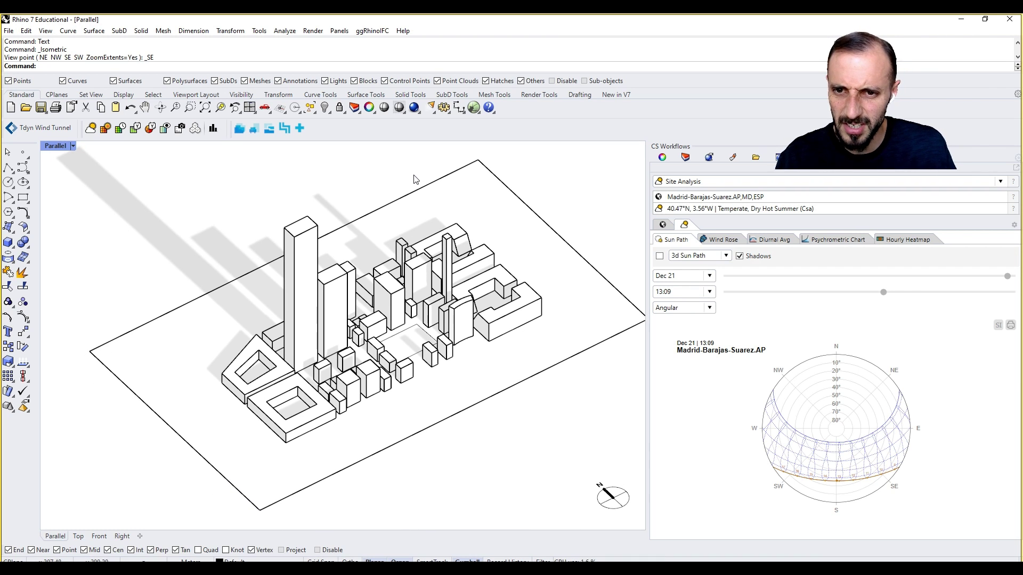
{"action": "key", "text": "Right"}
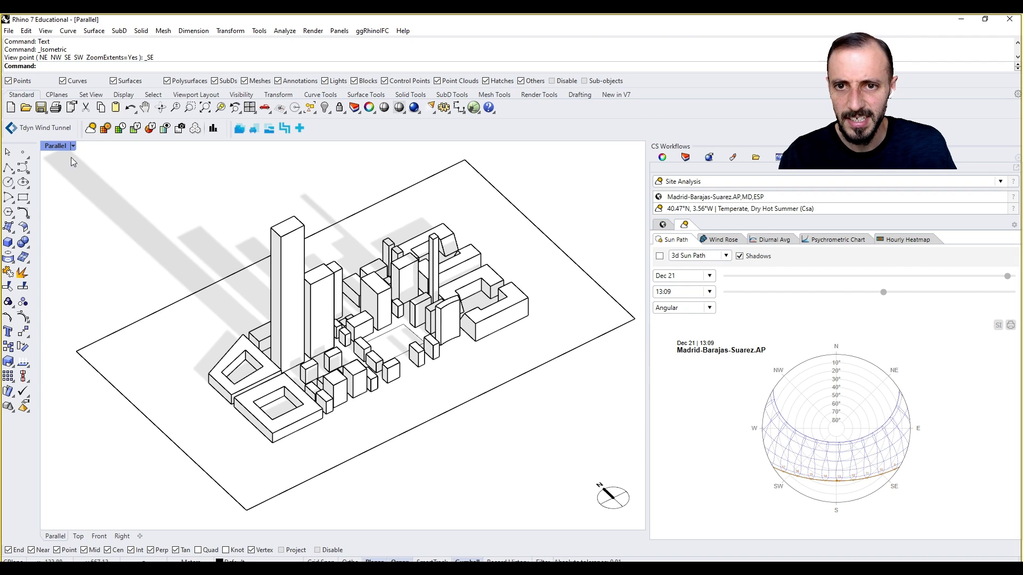
{"action": "left_click", "coordinate": [49, 149]}
Cancel a first capture attempt and hide the site compass from the viewport
{"action": "mouse_move", "coordinate": [160, 493]}
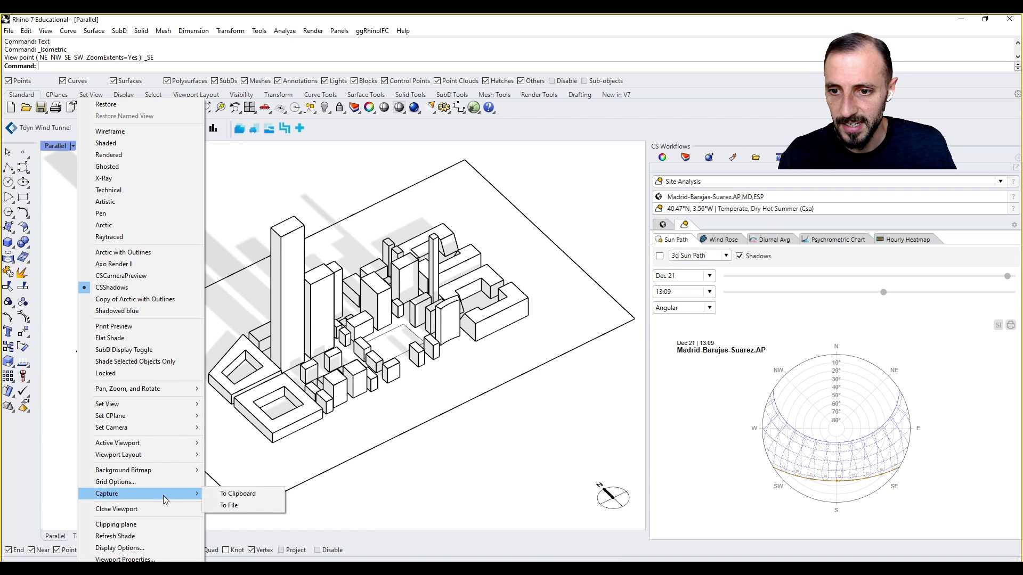
{"action": "left_click", "coordinate": [249, 507]}
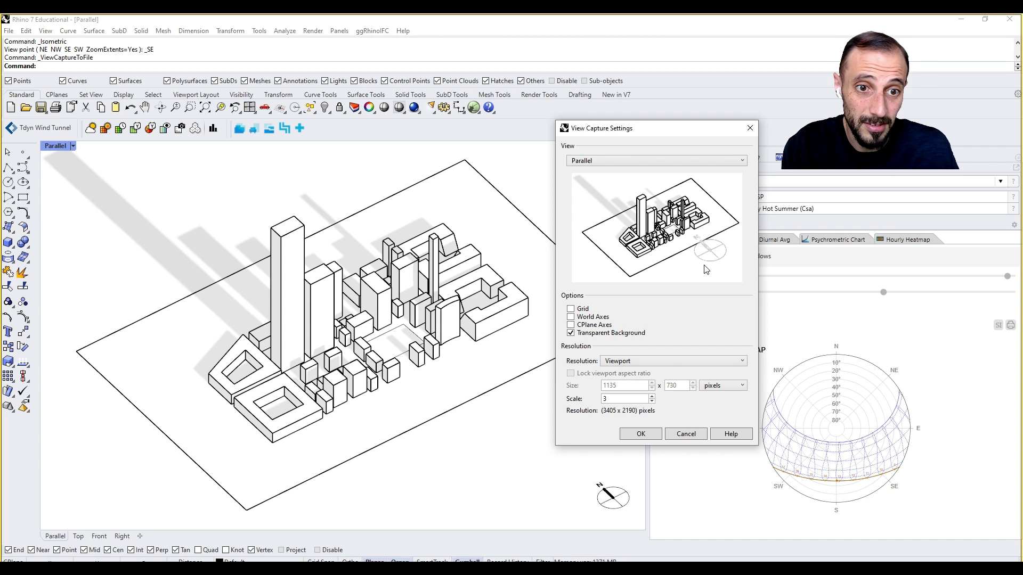
{"action": "left_click", "coordinate": [750, 128]}
{"action": "left_click", "coordinate": [662, 225]}
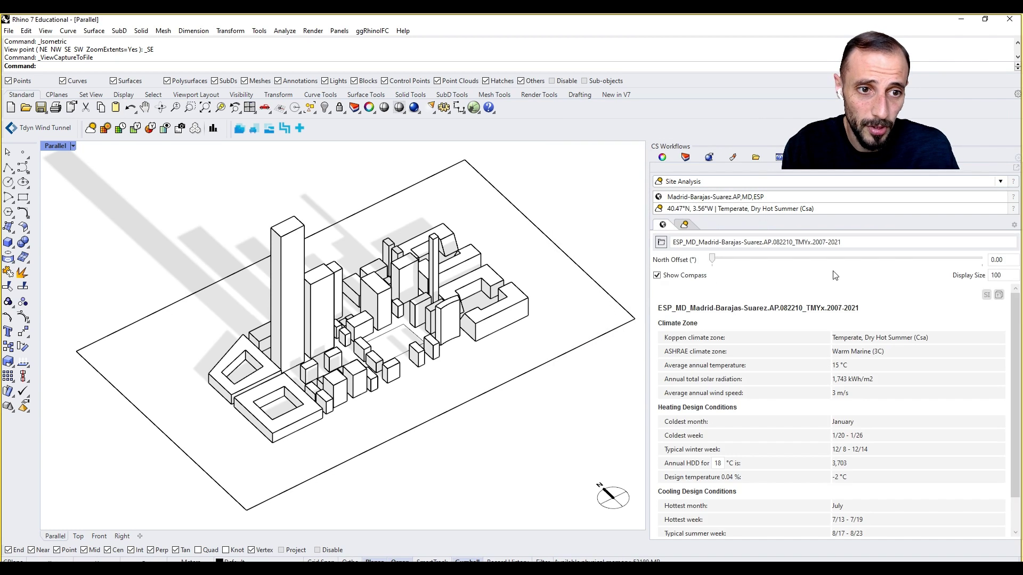
{"action": "left_click", "coordinate": [657, 275]}
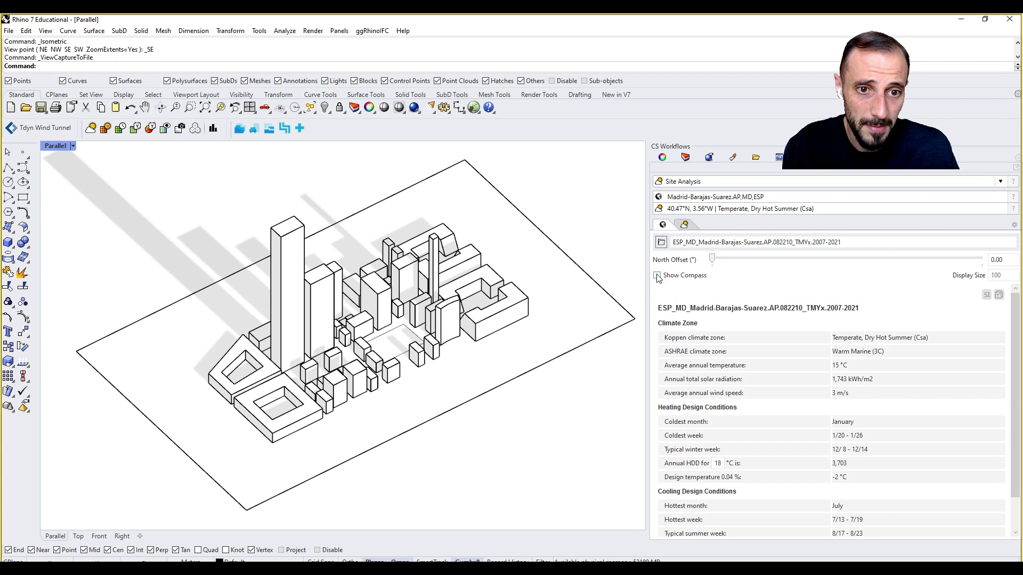
Capture the viewport to a file named Sun Path_3d in the 18- Climate Studio Basics folder
{"action": "right_click", "coordinate": [514, 443]}
{"action": "left_click", "coordinate": [641, 431]}
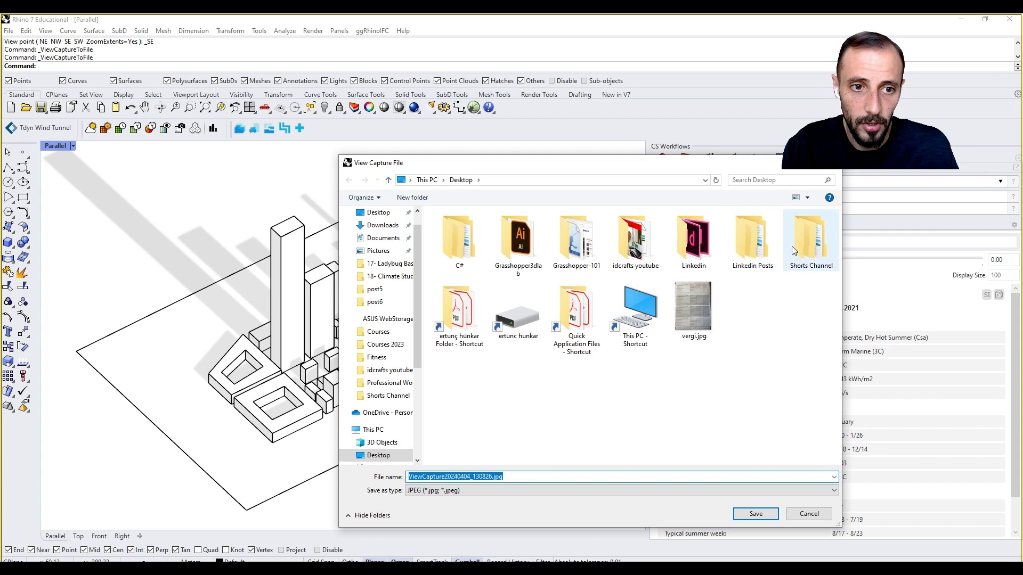
{"action": "double_click", "coordinate": [634, 242]}
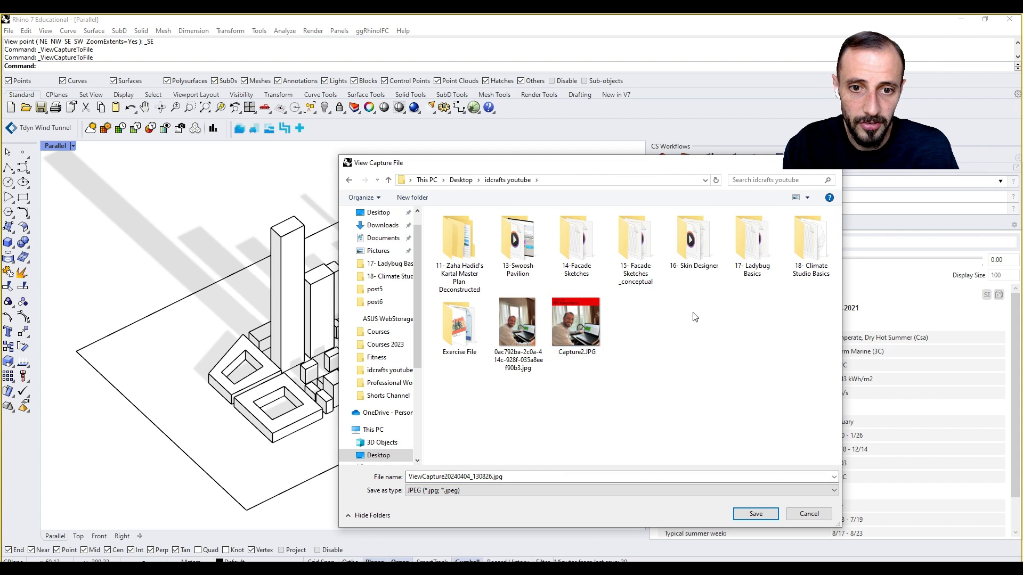
{"action": "left_click", "coordinate": [826, 248]}
{"action": "double_click", "coordinate": [826, 246]}
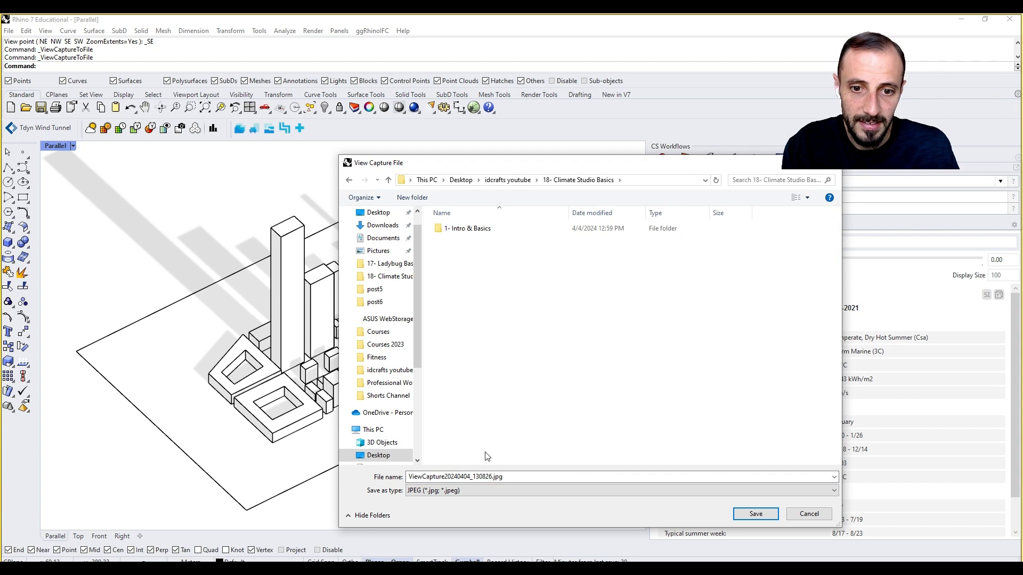
{"action": "left_click", "coordinate": [514, 477]}
{"action": "type", "text": "Sun Path_3d"}
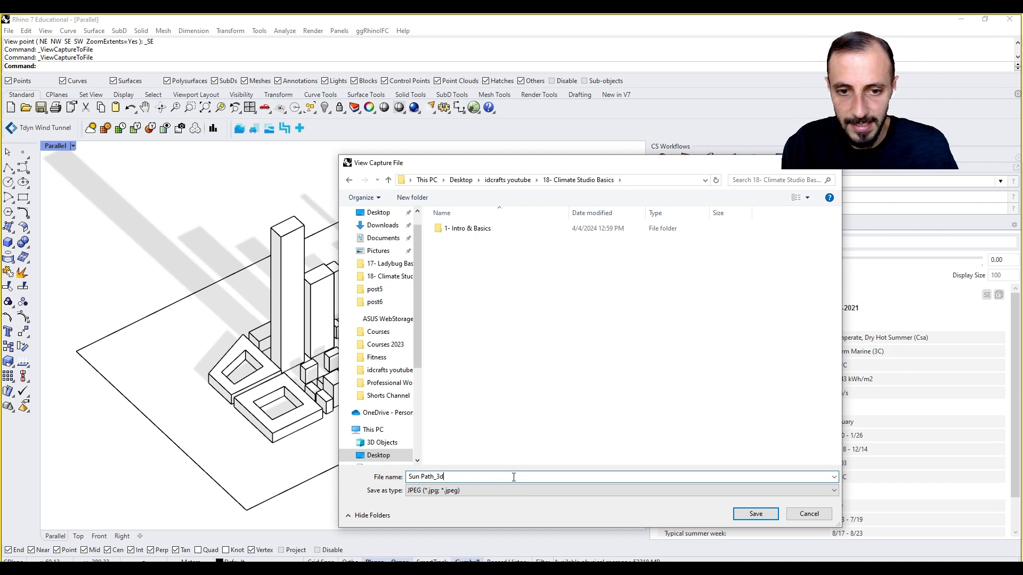
{"action": "key", "text": "Return"}
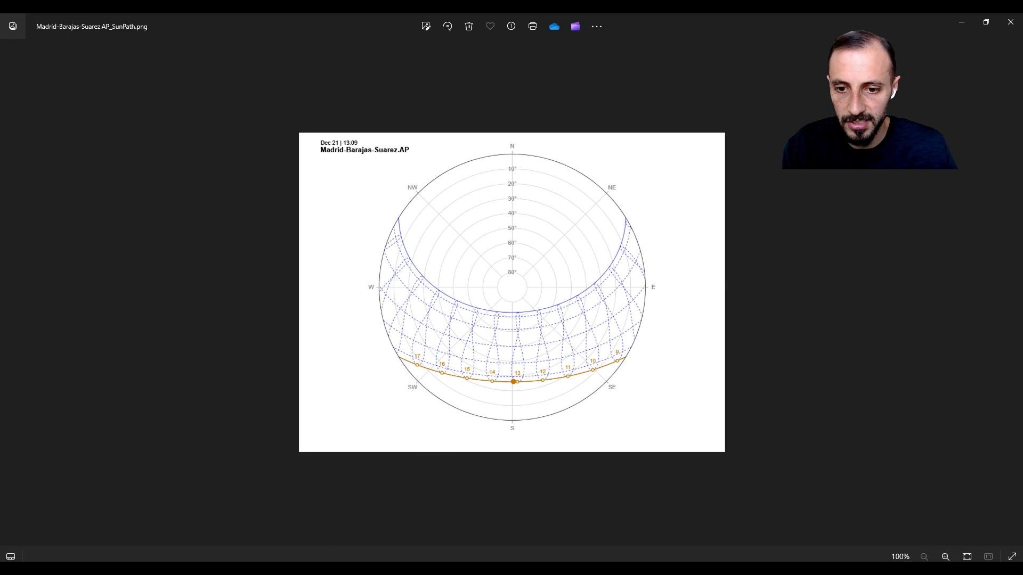
Open the saved Sun Path_3d.png from the project folder in Photos
{"action": "mouse_move", "coordinate": [295, 568]}
{"action": "left_click", "coordinate": [466, 529]}
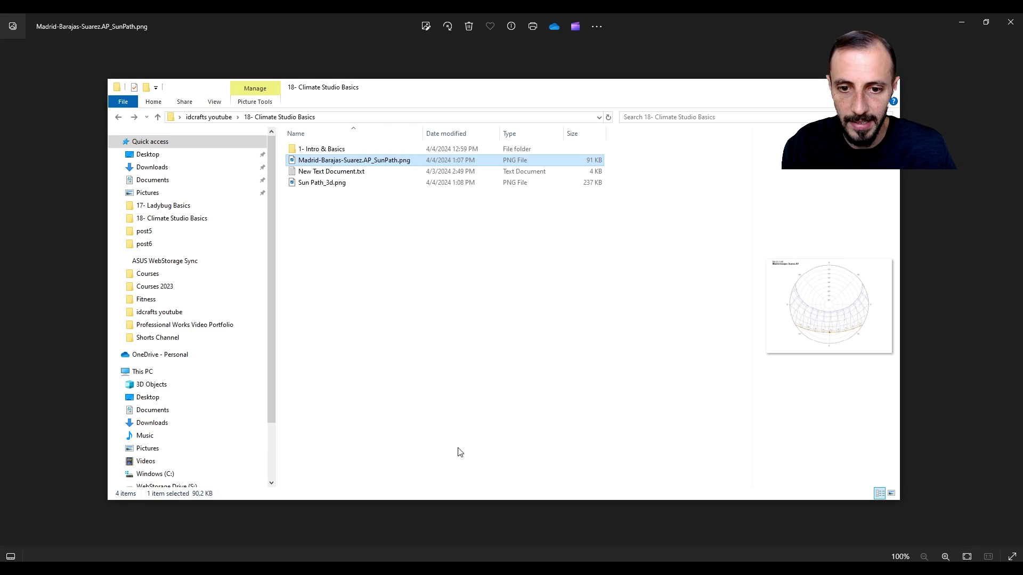
{"action": "double_click", "coordinate": [315, 184]}
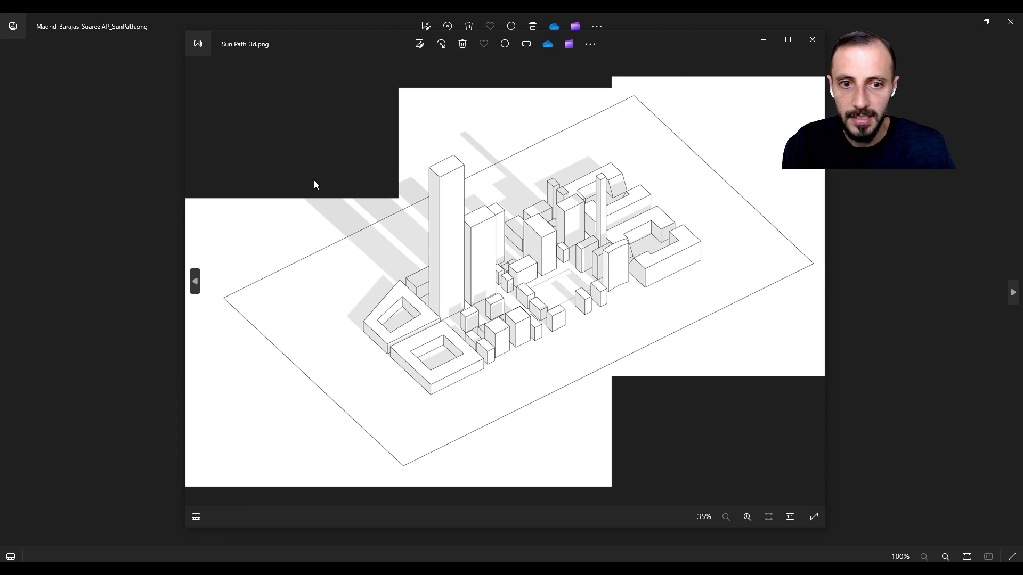
Flip between the sun path diagram and the shadow capture, then return to Rhino
{"action": "left_click", "coordinate": [196, 277]}
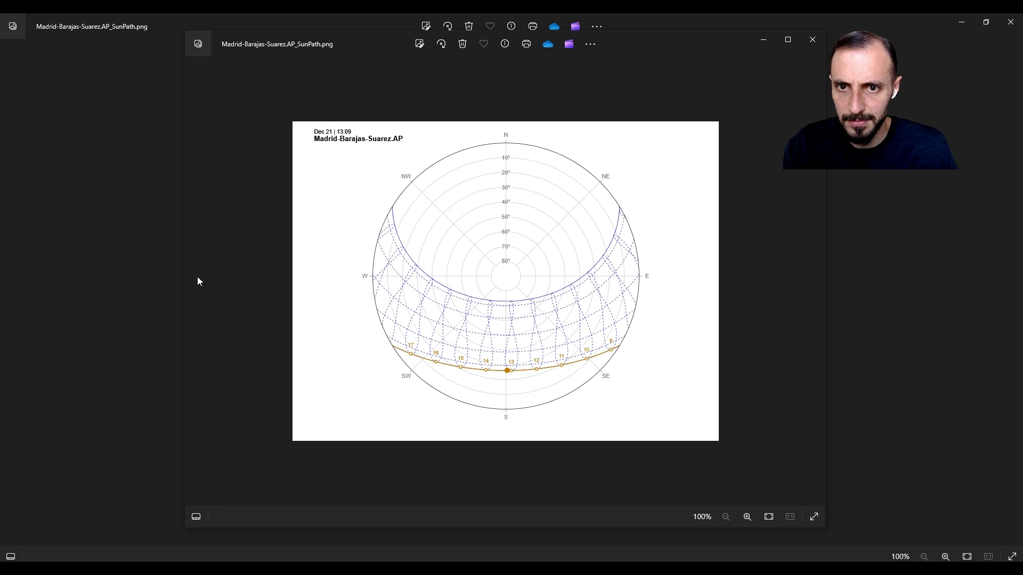
{"action": "left_click", "coordinate": [814, 285]}
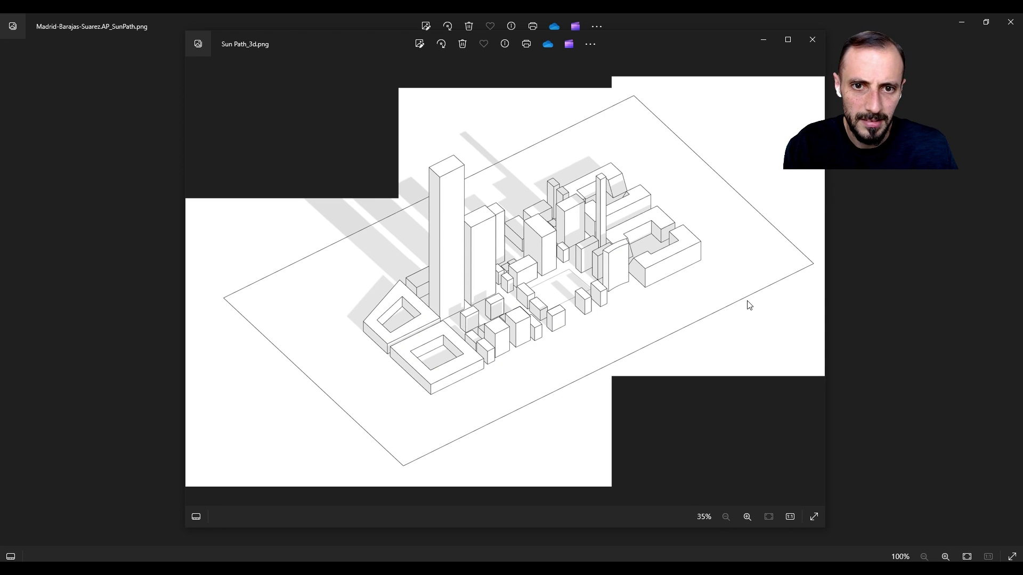
{"action": "key", "text": "Left"}
{"action": "key", "text": "Right"}
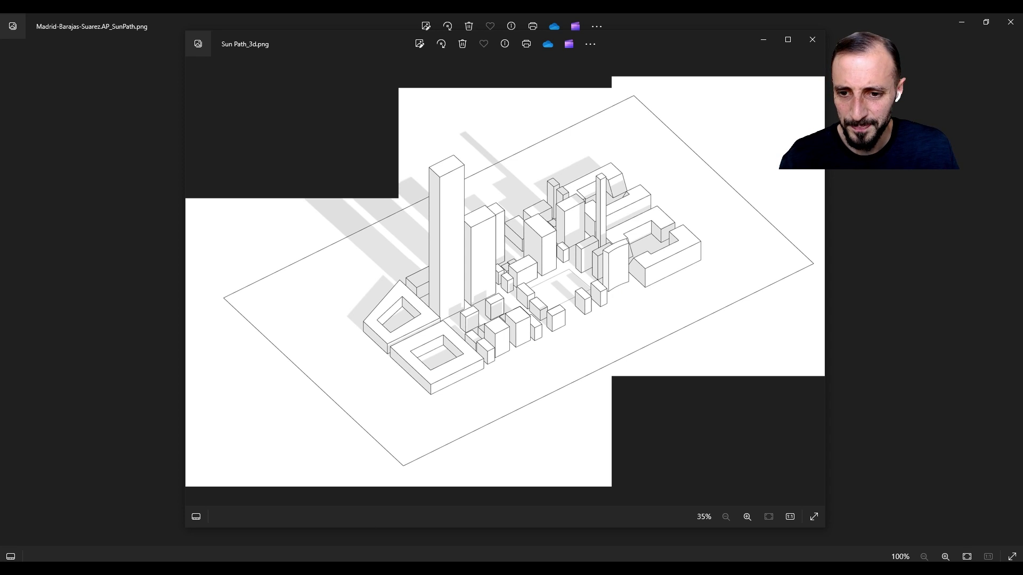
{"action": "key", "text": "alt+Tab"}
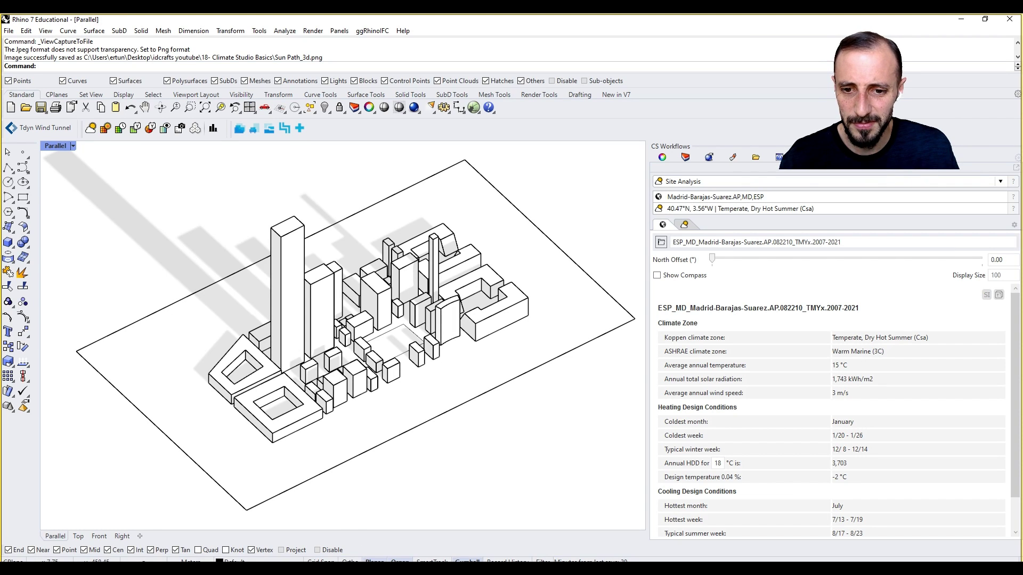
Drag the viewport/ClimateStudio splitter right to widen the isometric winter-shadow view
{"action": "left_click_drag", "start_coordinate": [651, 305], "coordinate": [776, 298]}
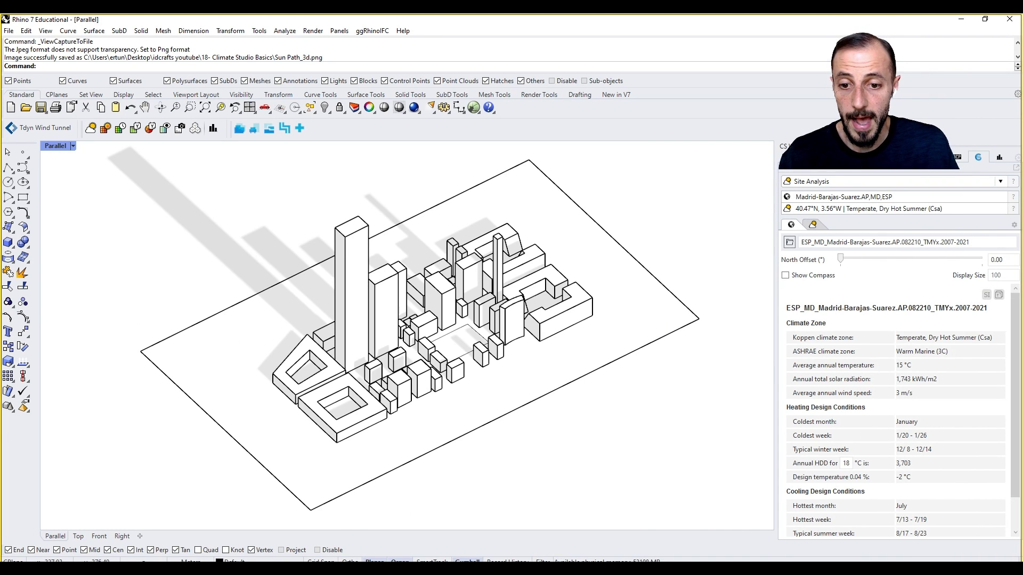